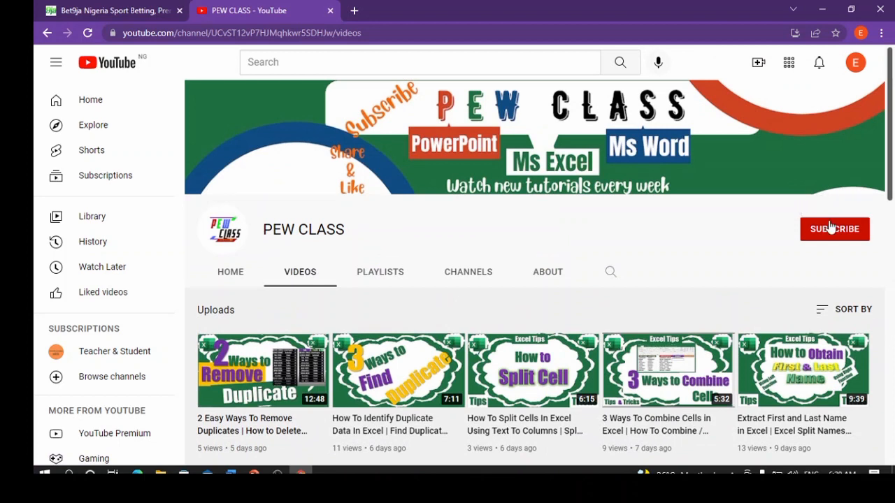
Subscribe to the PEW CLASS channel and set its notifications to All.
click(831, 230)
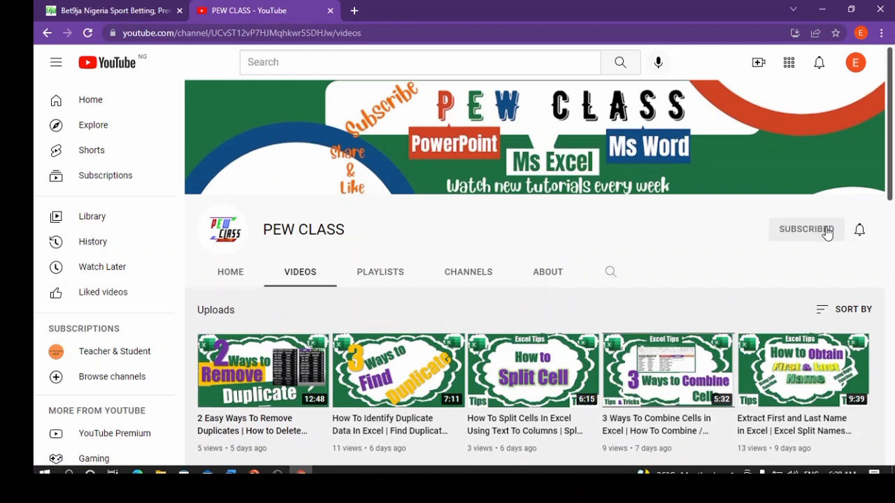
click(861, 233)
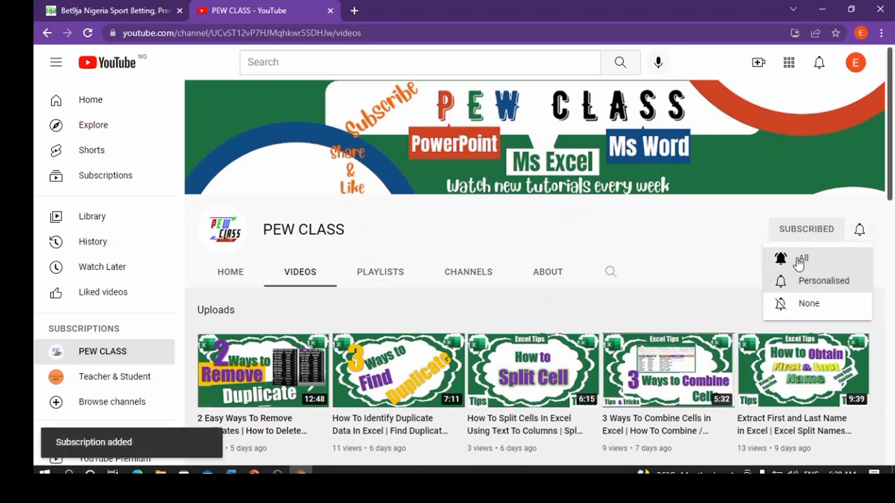
click(799, 260)
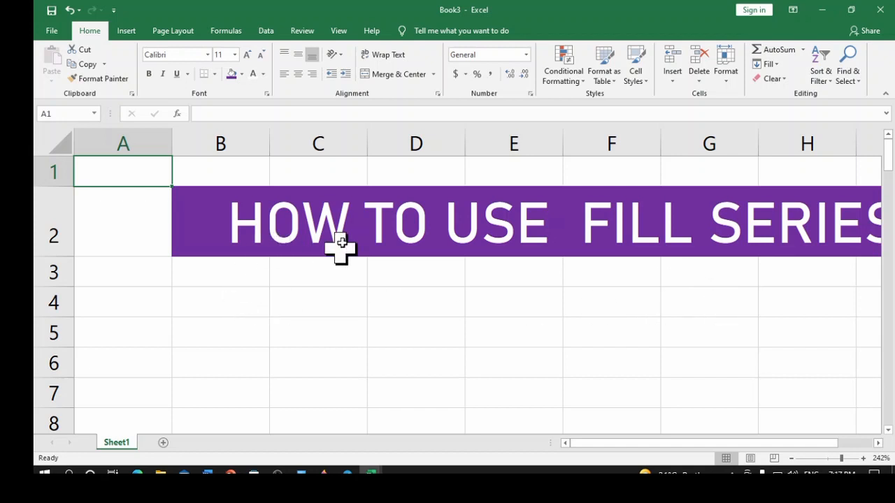
Switch to Excel and check how the Book3 sheet looks in print preview, returning to the worksheet.
click(52, 32)
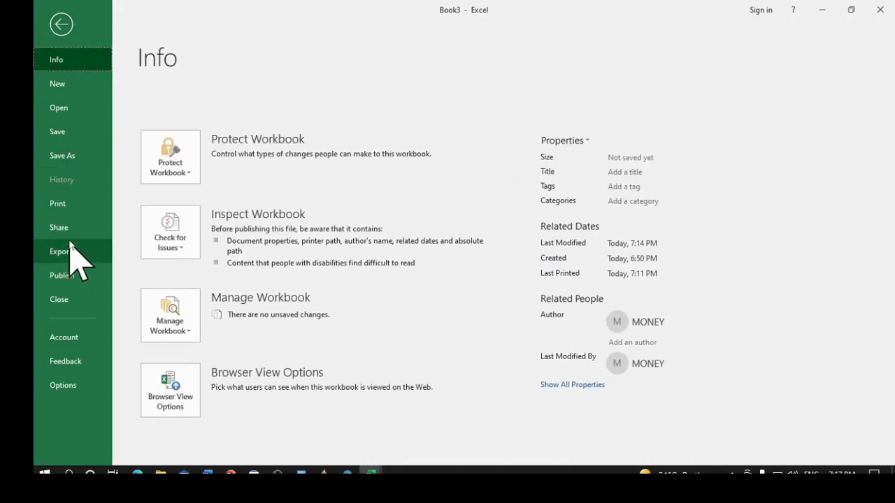
click(74, 204)
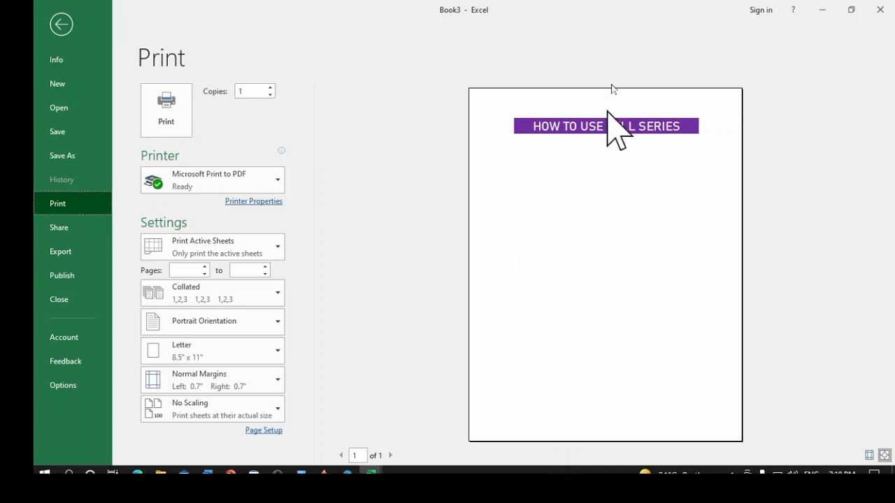
click(58, 27)
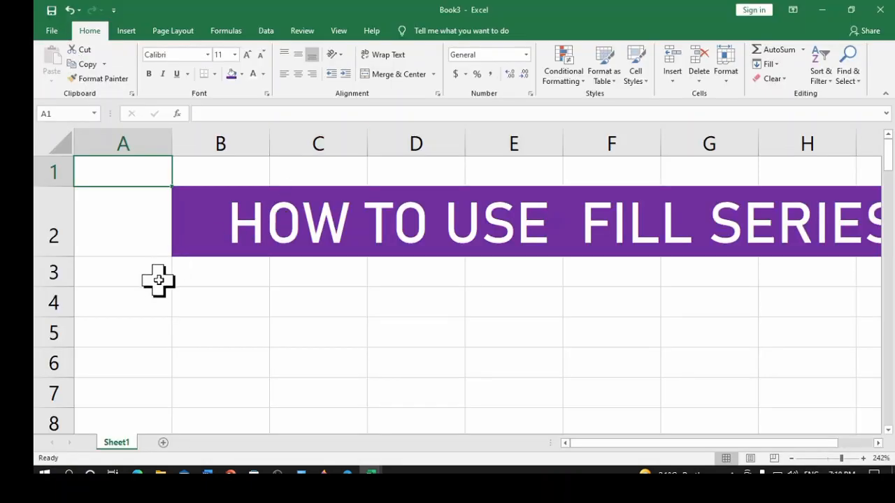
Enter 1 in cell A3 and 2 in cell A4 as the starting values of a series.
click(154, 280)
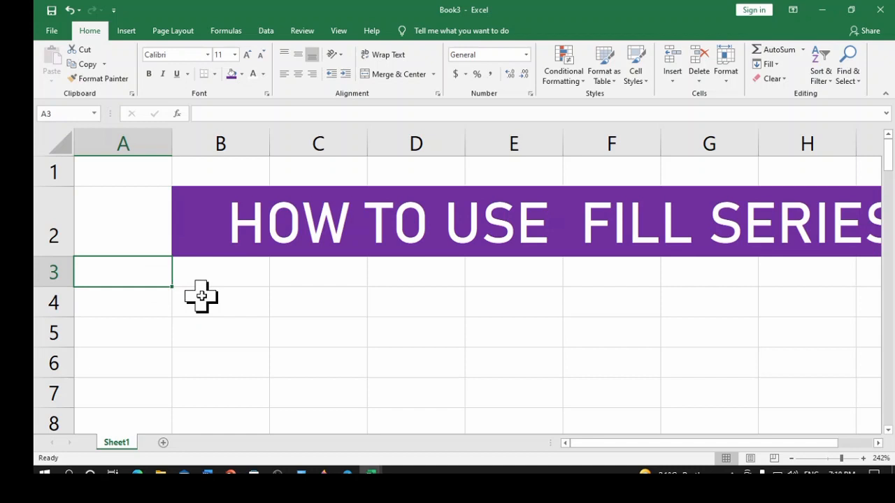
text(1)
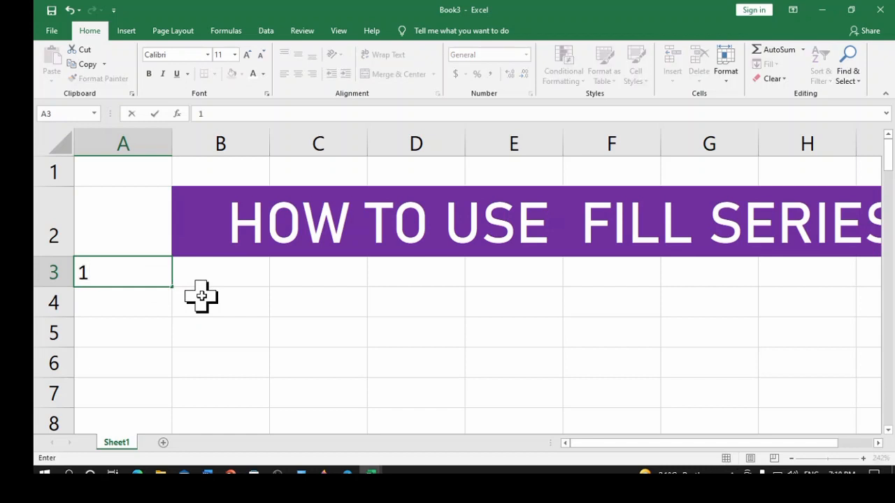
key(Return)
text(2)
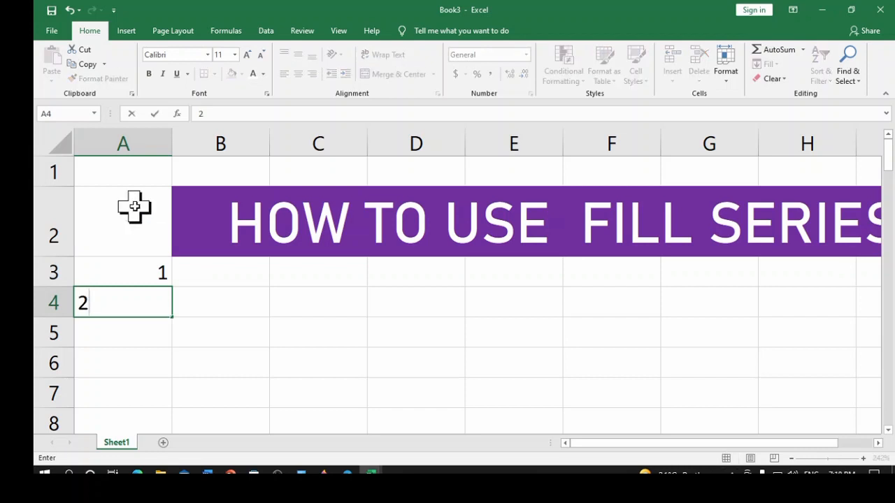
click(207, 298)
Extend the number series from A3:A4 down column A through row 43.
click(150, 278)
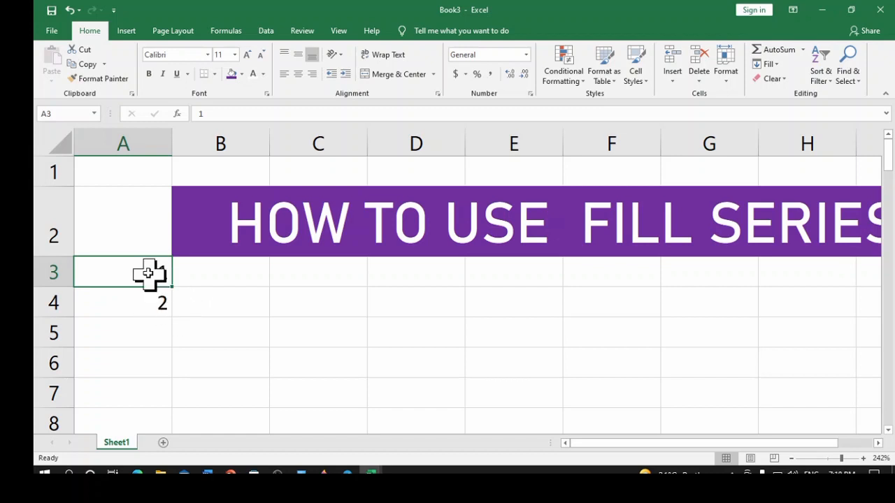
drag(147, 273, 162, 304)
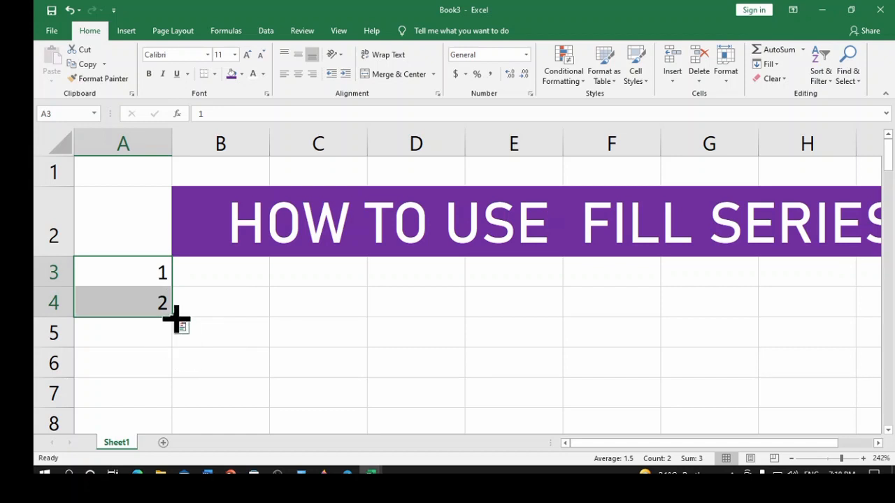
drag(172, 319, 178, 438)
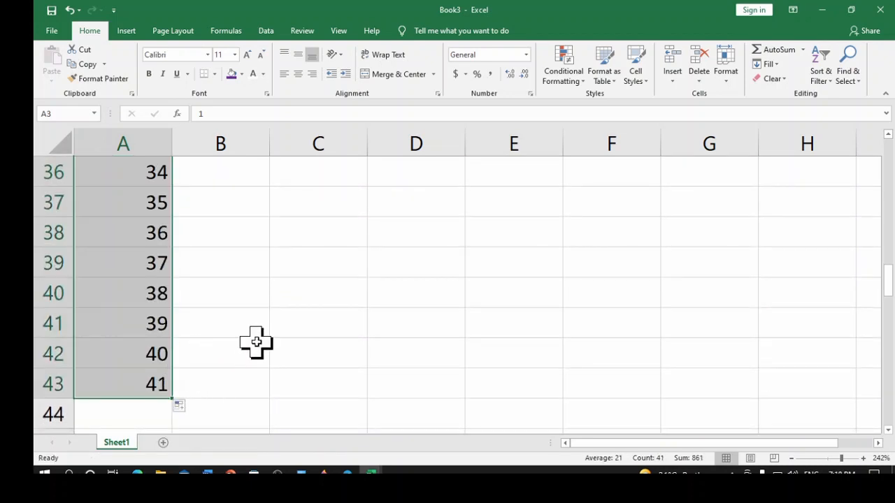
scroll(258, 342, up, 10)
scroll(258, 342, up, 2)
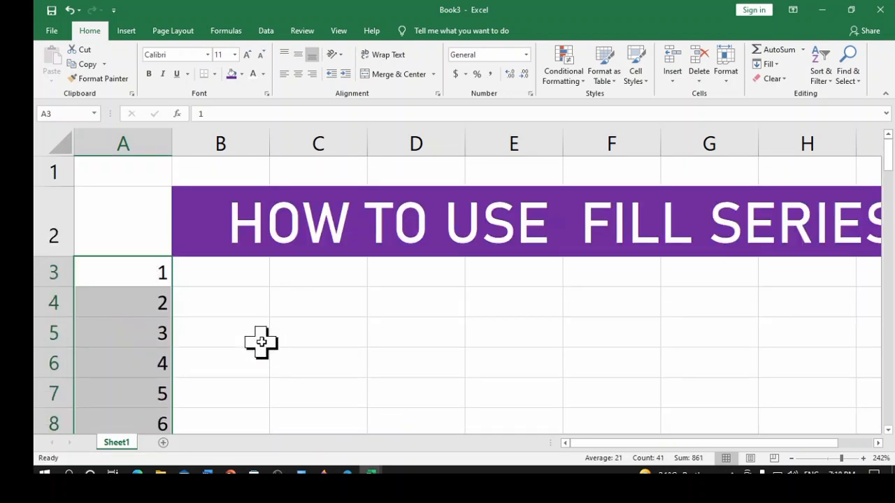
Enter 1 in cell B3 and autofill it down column B through row 25.
click(217, 281)
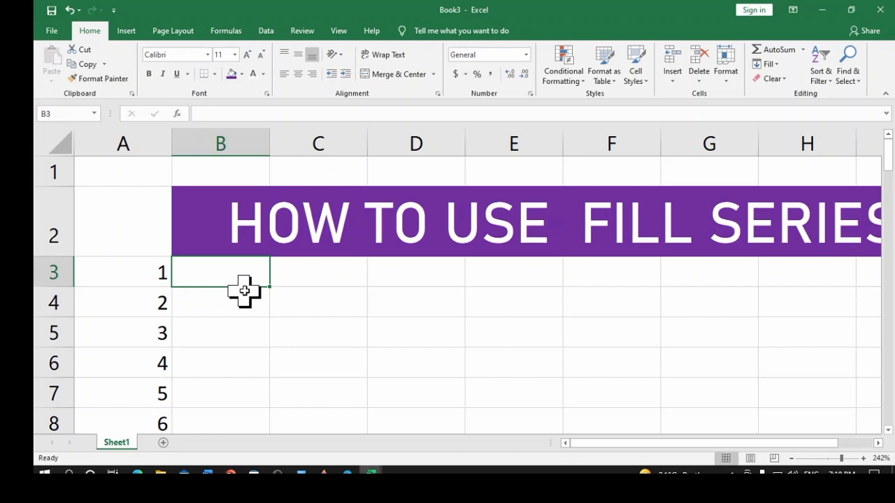
text(1)
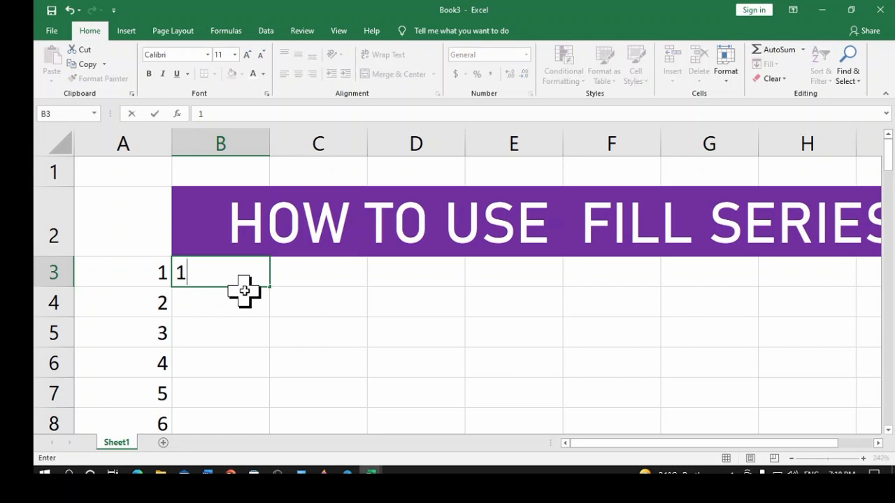
click(302, 291)
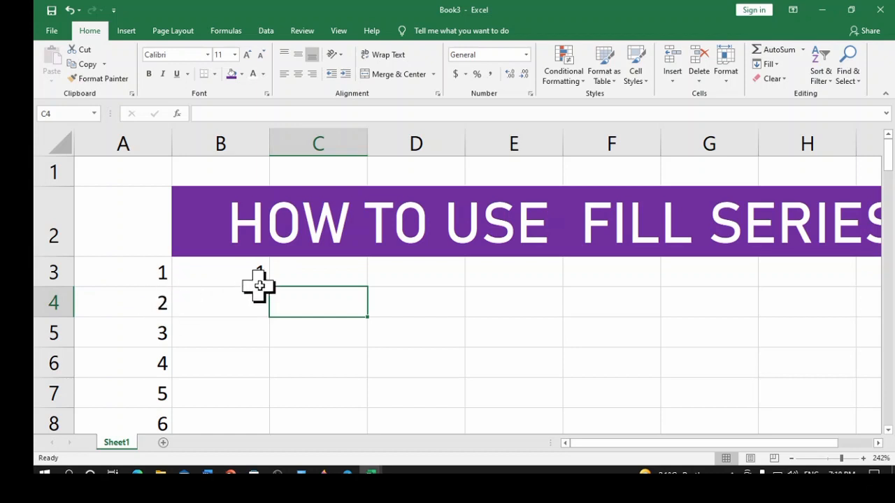
click(264, 277)
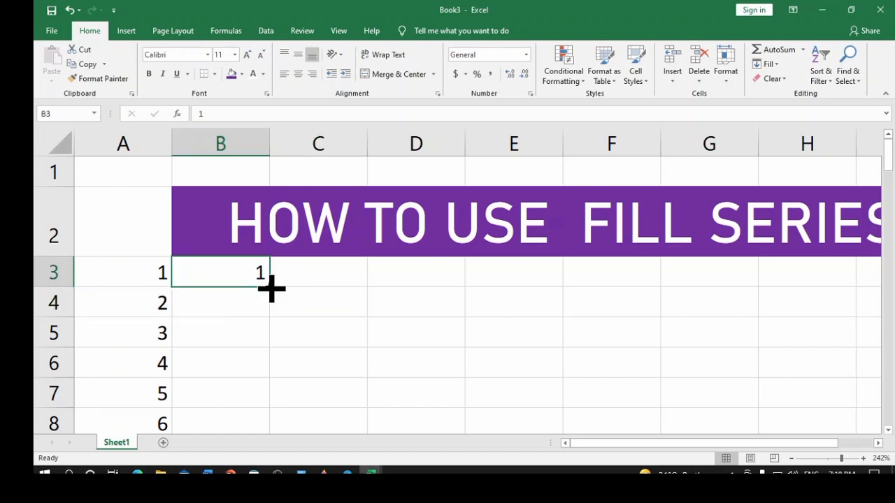
drag(272, 288, 283, 419)
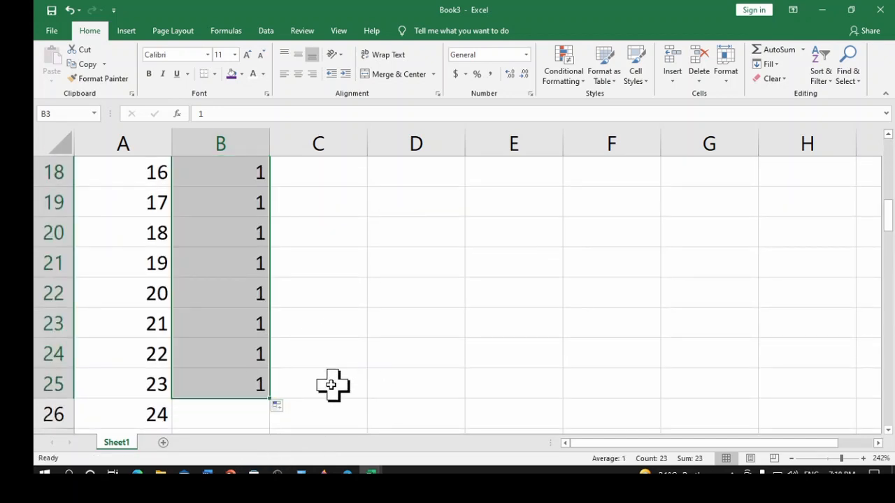
Change the autofill option for B3:B25 to Fill Series and review the numbers in the column.
click(287, 407)
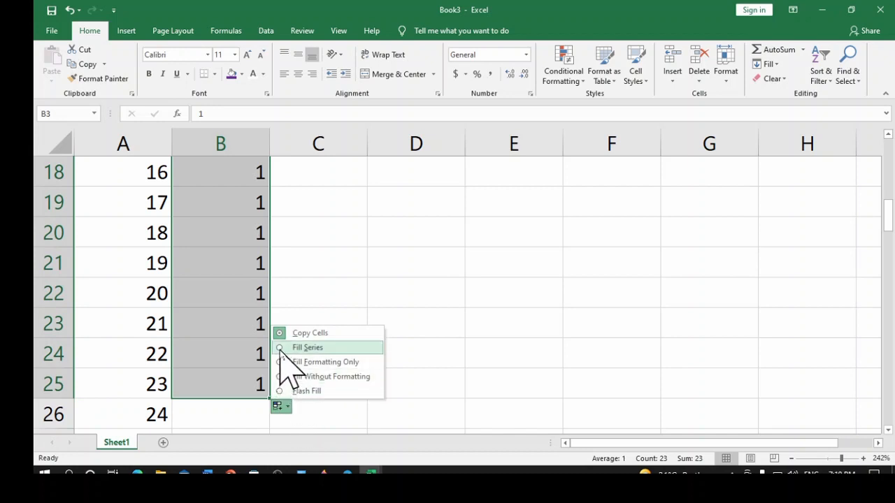
click(307, 348)
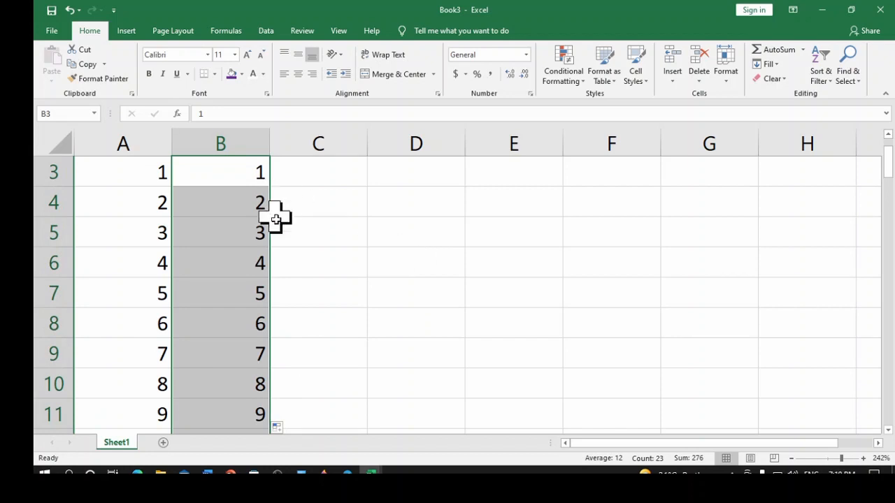
scroll(273, 223, up, 1)
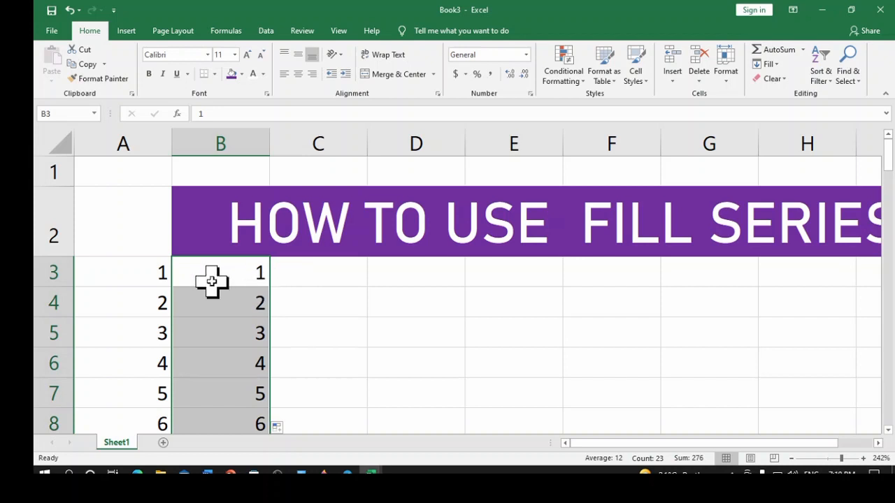
scroll(246, 285, down, 2)
scroll(247, 285, up, 2)
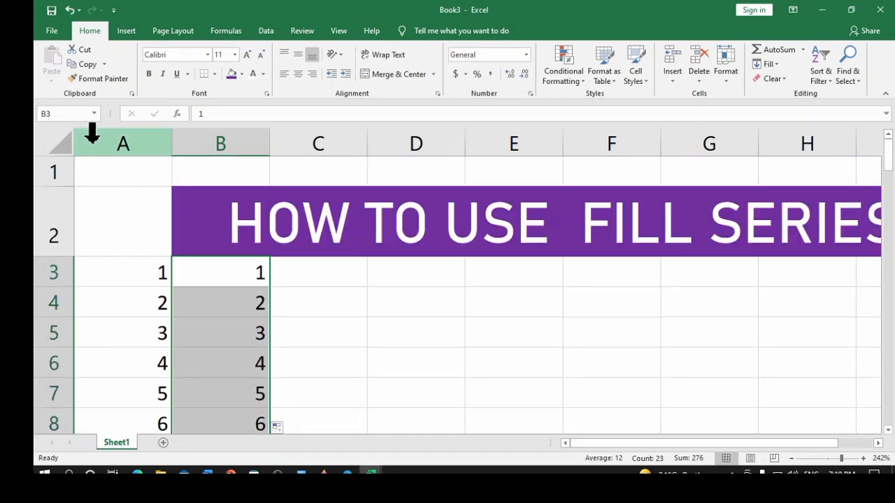
Preview the printed page with the two filled number columns and return to the worksheet.
click(52, 30)
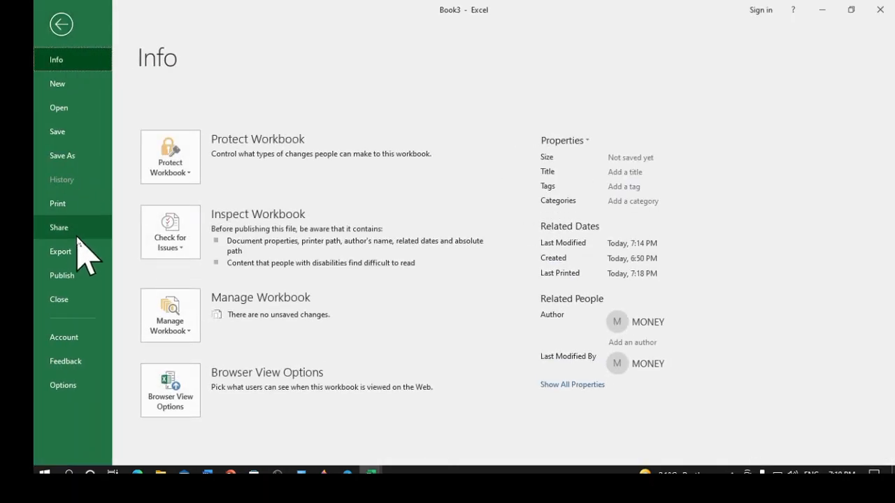
click(78, 204)
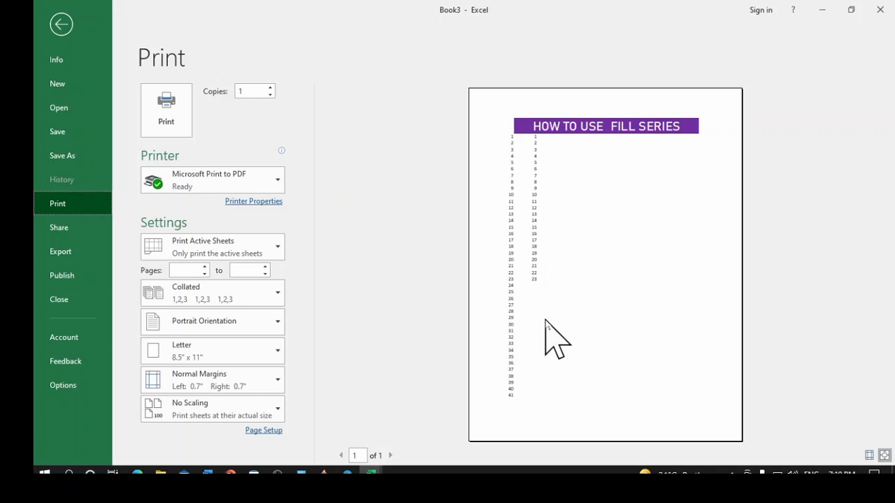
click(61, 26)
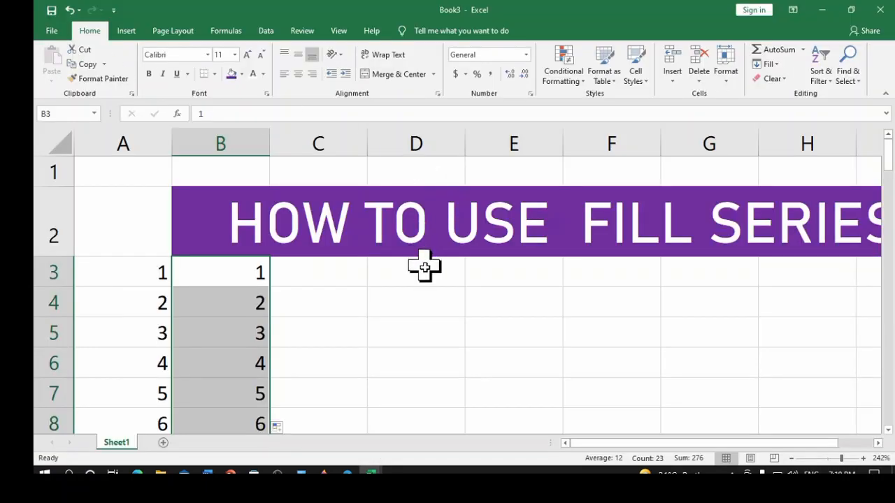
Enter MONDAY in cell C3 as the starting value of a weekday series.
click(340, 279)
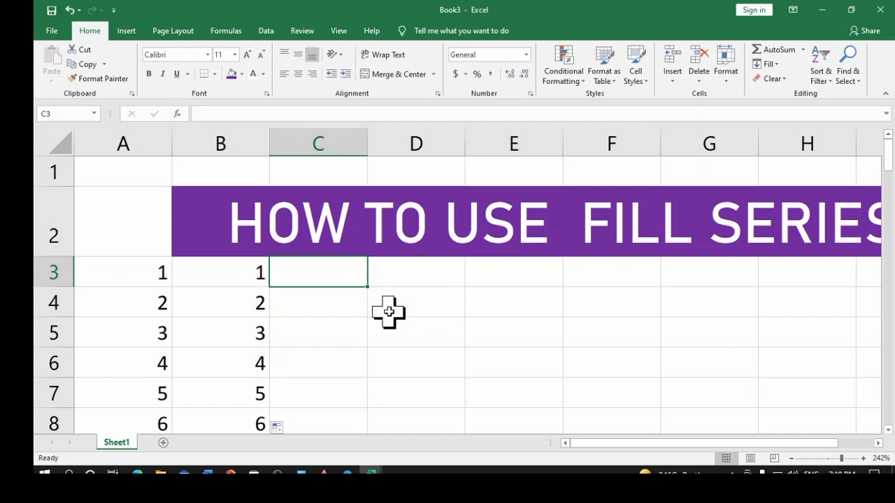
text(MONDAY)
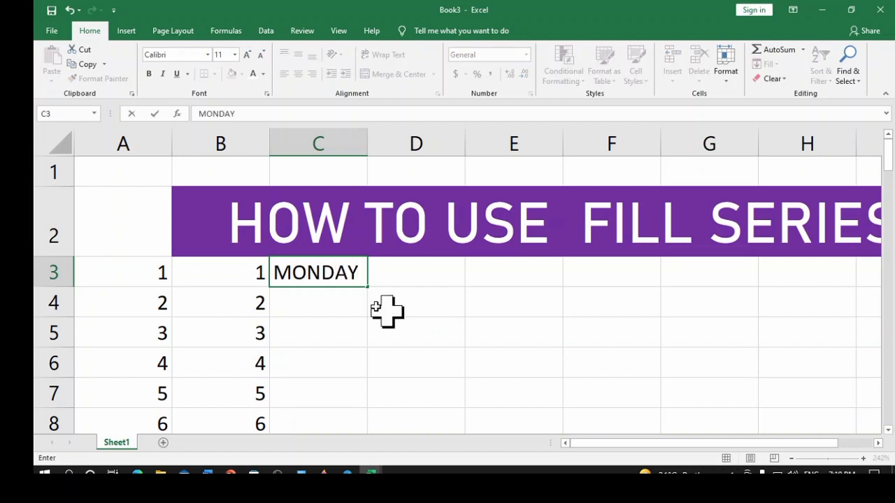
click(342, 303)
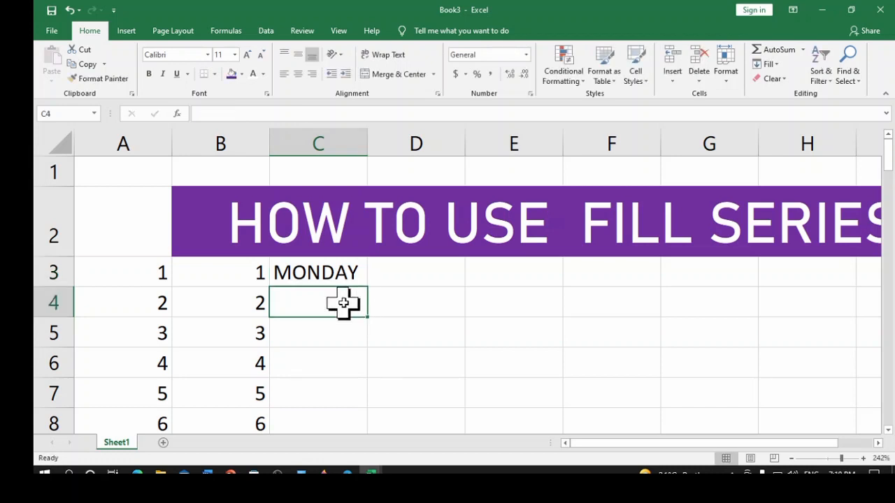
text(TU)
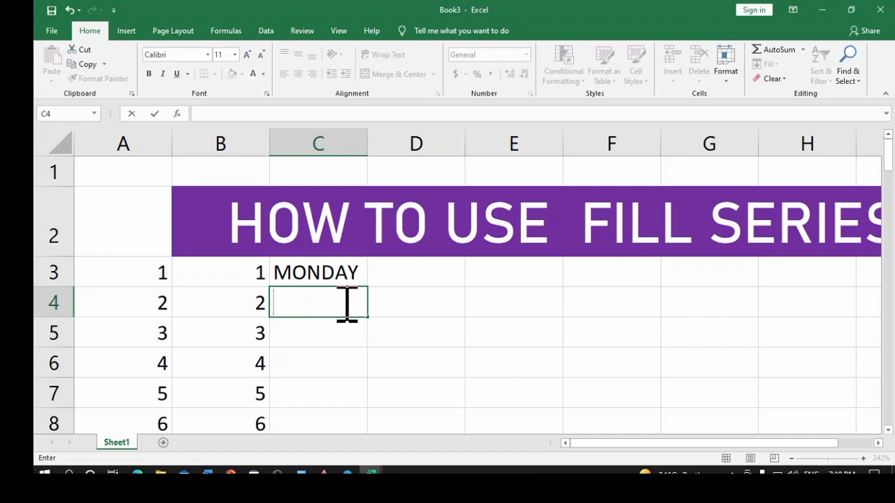
Autofill the weekday names from C3 down through C13 and widen column C to 11.14.
click(355, 279)
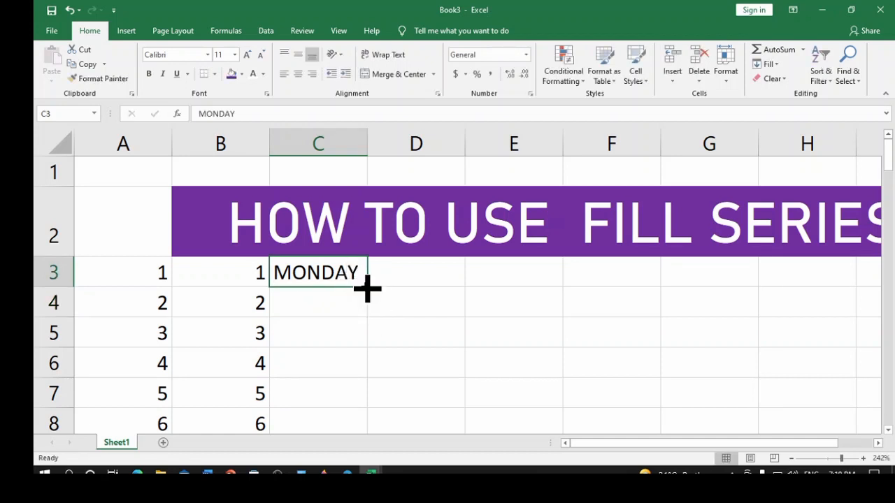
drag(367, 287, 382, 400)
scroll(410, 325, up, 2)
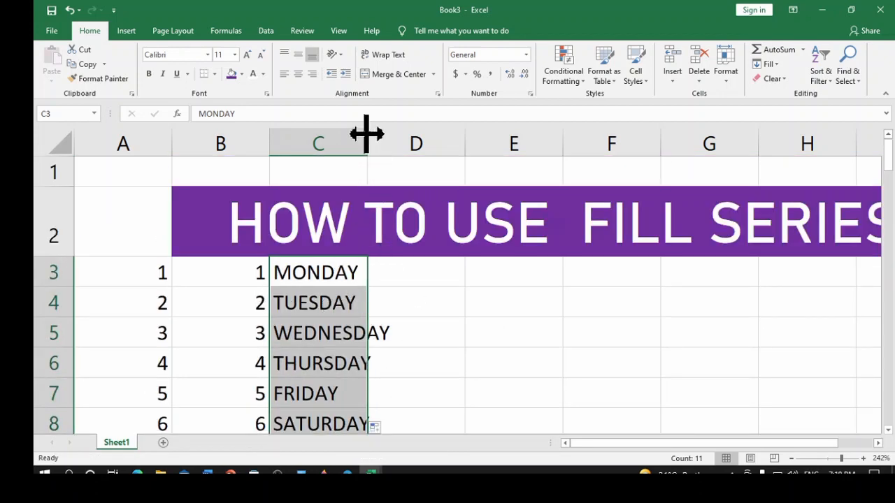
drag(368, 133, 397, 144)
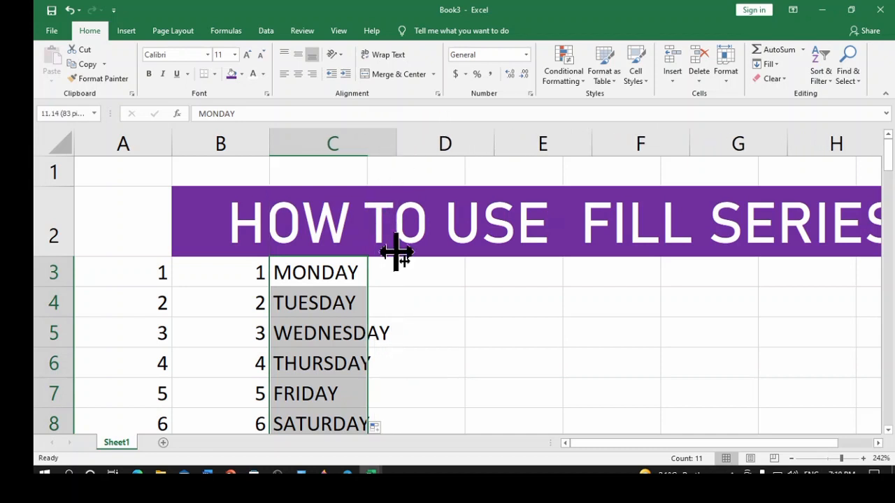
Enter the abbreviated weekday MON in cell D3.
click(462, 280)
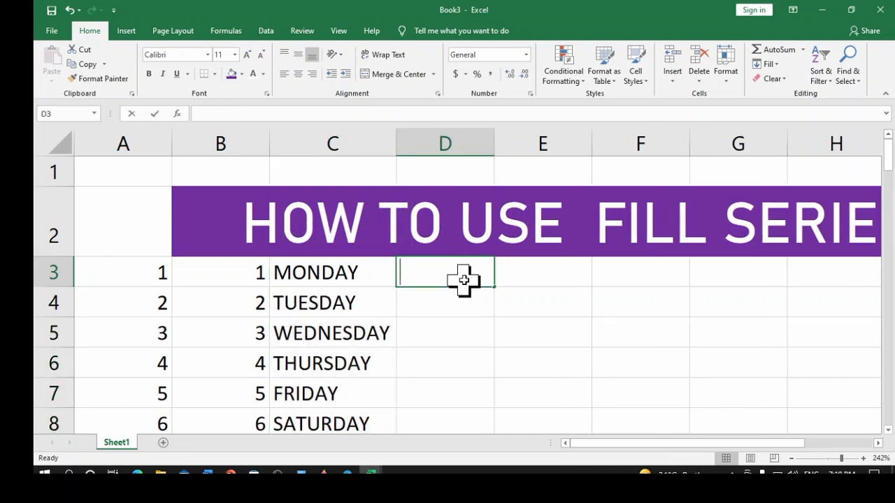
text(MON)
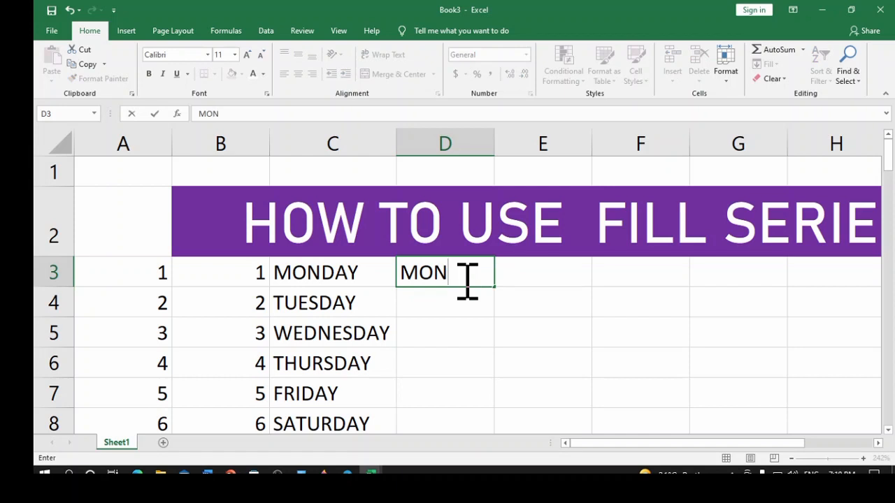
key(Return)
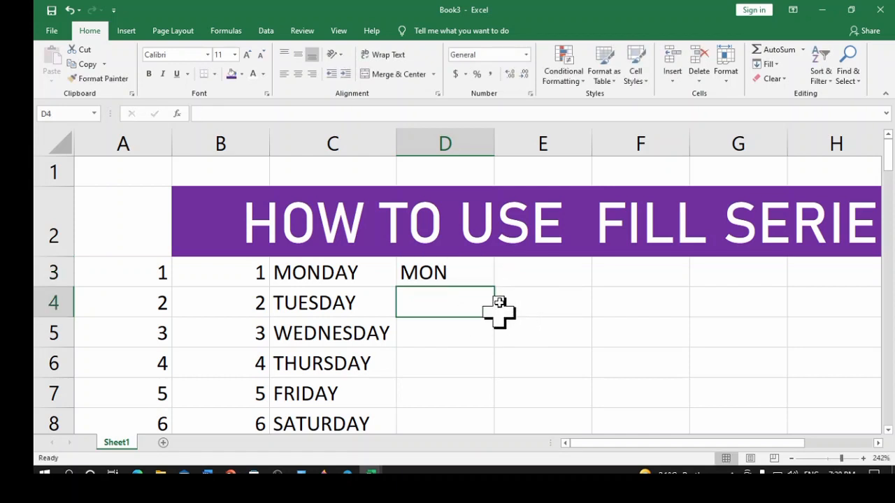
Autofill the abbreviated weekday names from D3 down through D13.
click(484, 276)
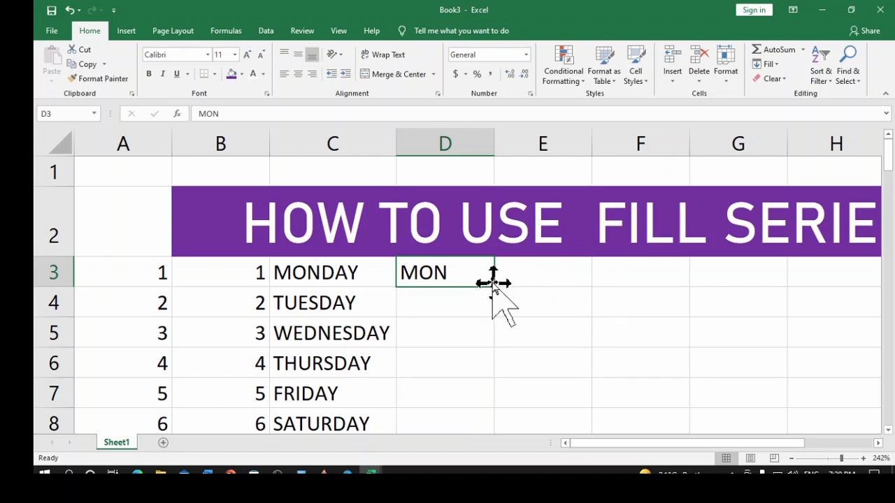
drag(496, 291, 500, 388)
scroll(570, 278, up, 2)
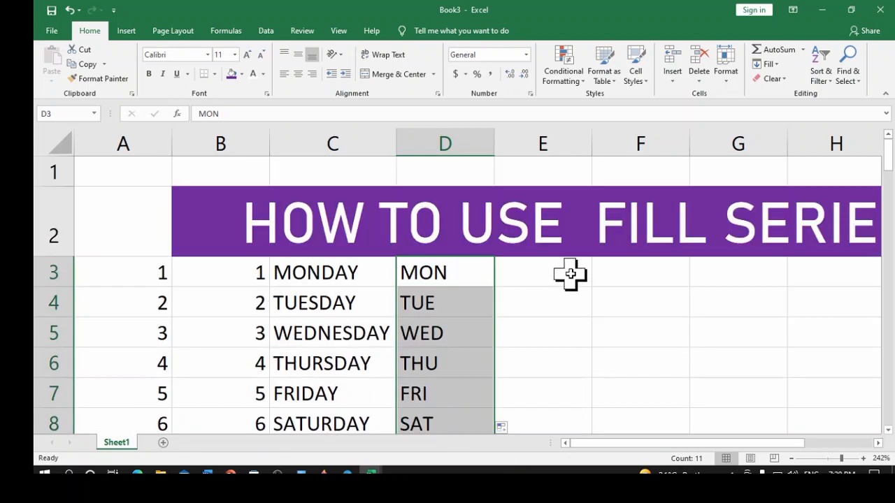
Enter JANUARY in cell E3 as the starting value of a month series.
click(546, 274)
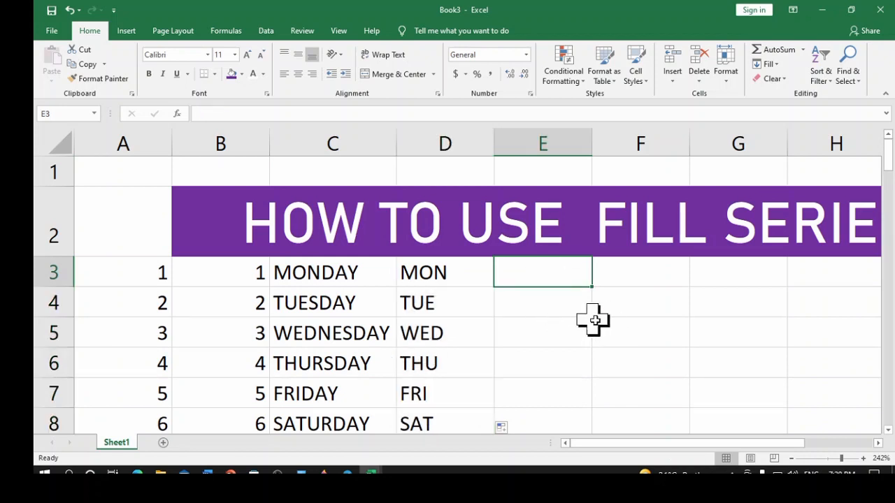
text(JANUARY)
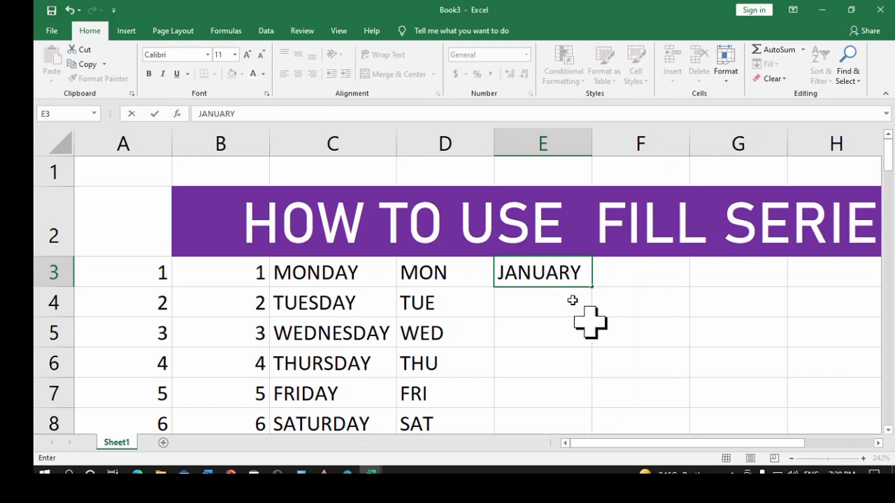
key(Return)
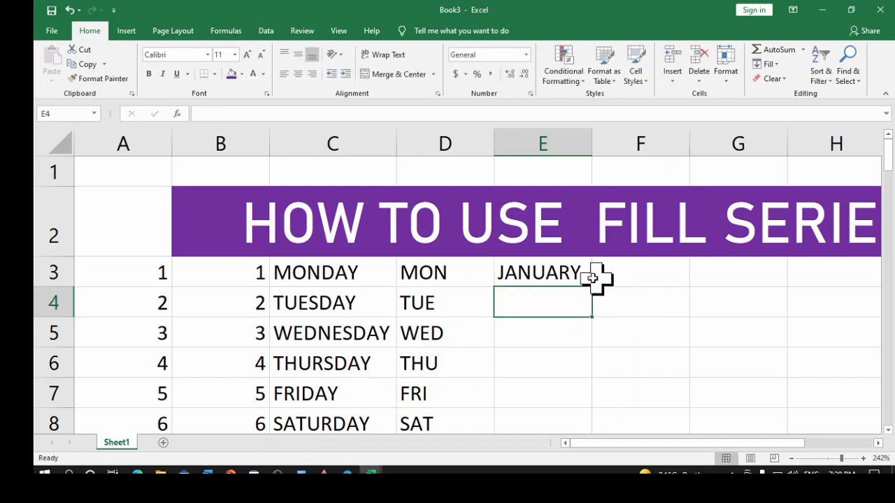
Autofill the full month names from E3 down through E14, ending at DECEMBER.
click(586, 279)
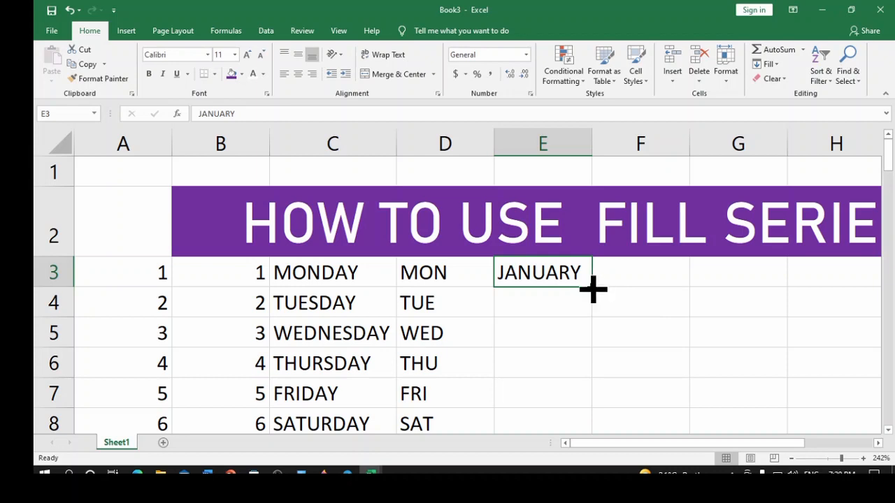
drag(592, 289, 595, 418)
scroll(715, 315, up, 2)
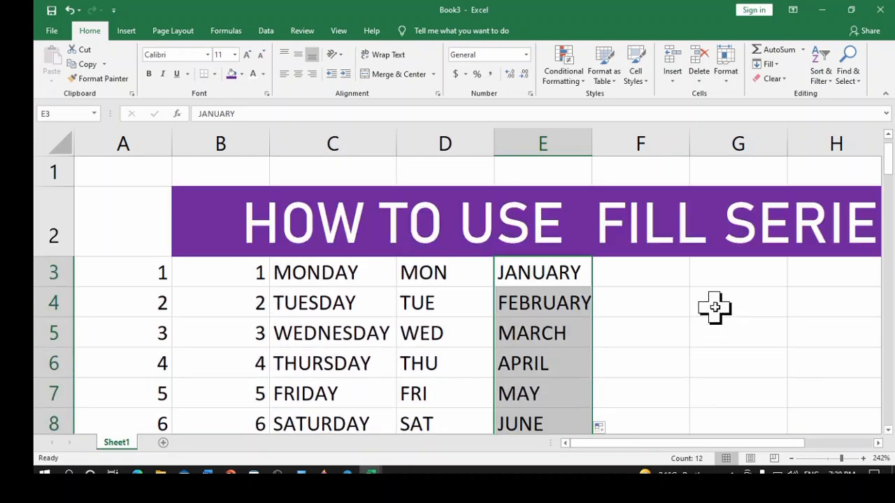
Enter the abbreviated month JAN in cell F3.
click(644, 275)
text(JAN)
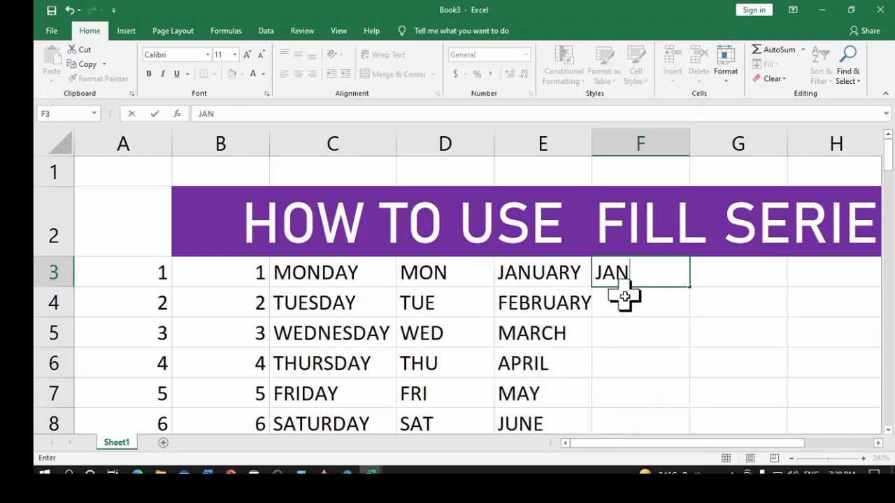
key(Return)
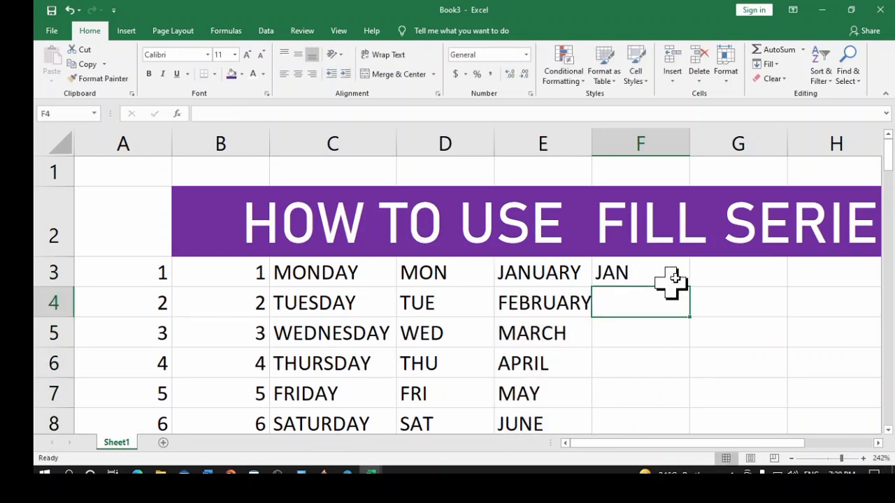
Autofill the abbreviated month names from F3 down through F14, ending at DEC.
click(678, 275)
drag(691, 287, 715, 270)
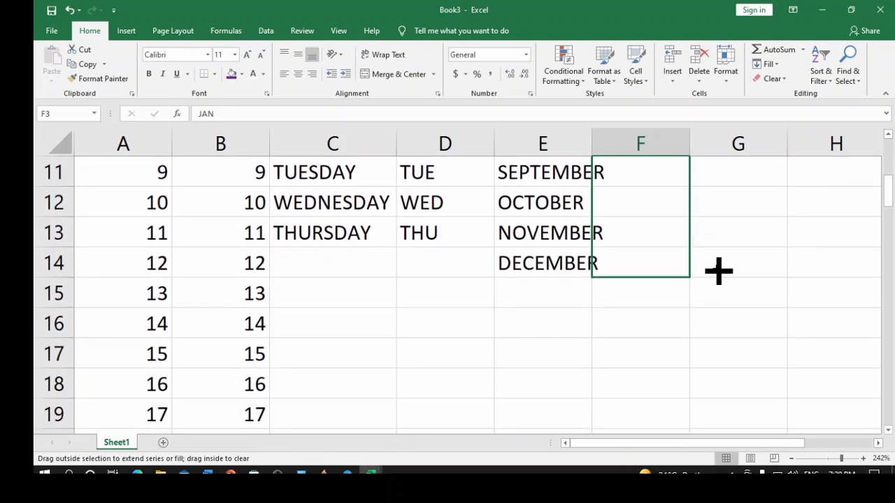
scroll(752, 307, up, 4)
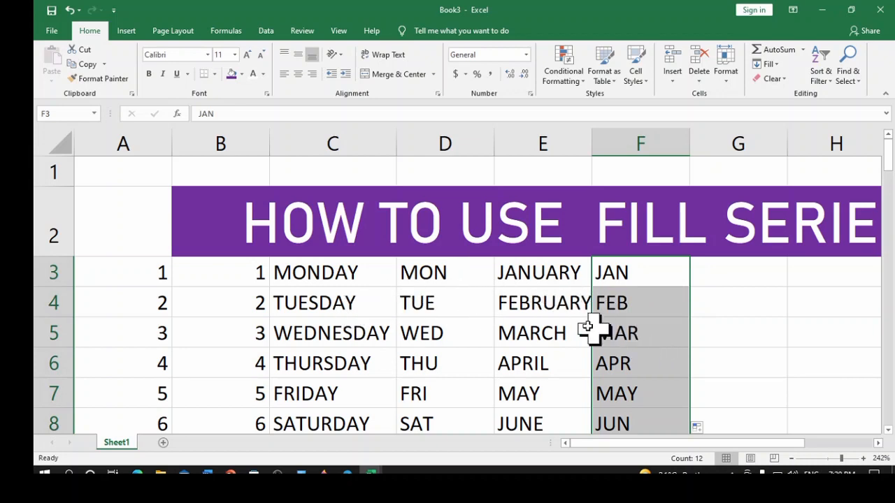
scroll(718, 306, down, 2)
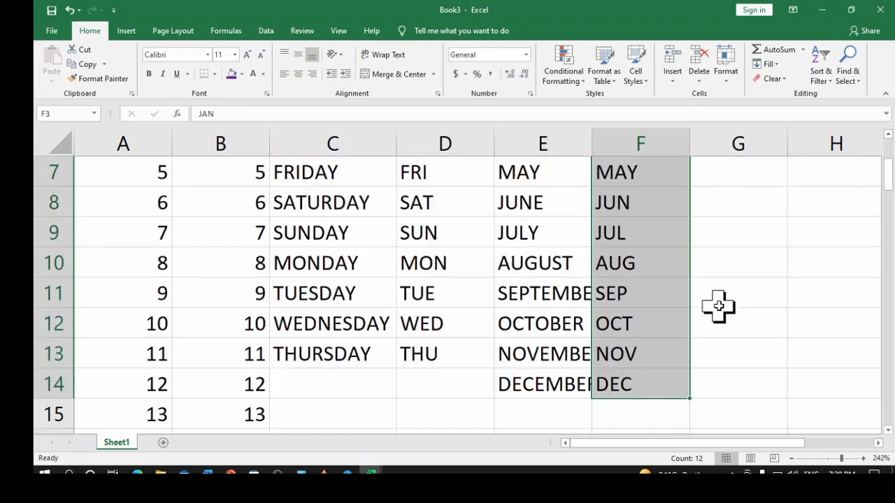
scroll(451, 254, up, 2)
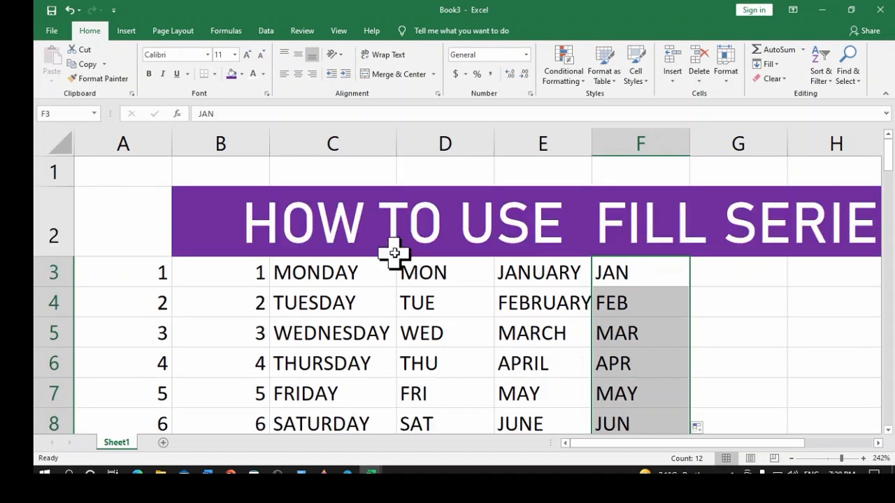
Autofill the weekday names again from MONDAY in C3 down through C13.
click(351, 274)
scroll(398, 287, down, 3)
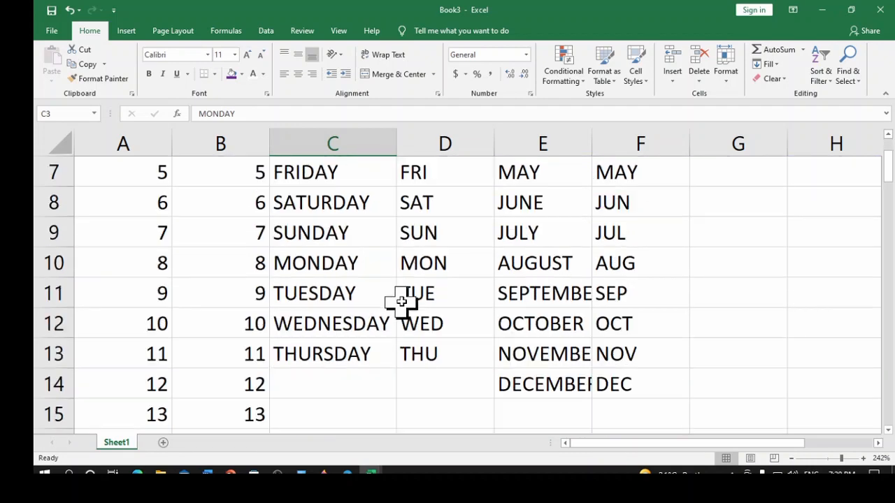
scroll(399, 290, up, 2)
scroll(372, 224, up, 1)
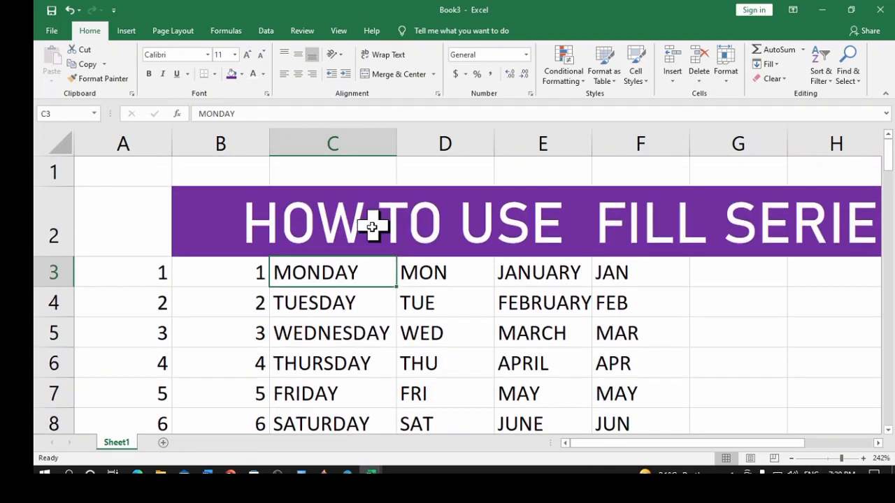
drag(400, 285, 402, 397)
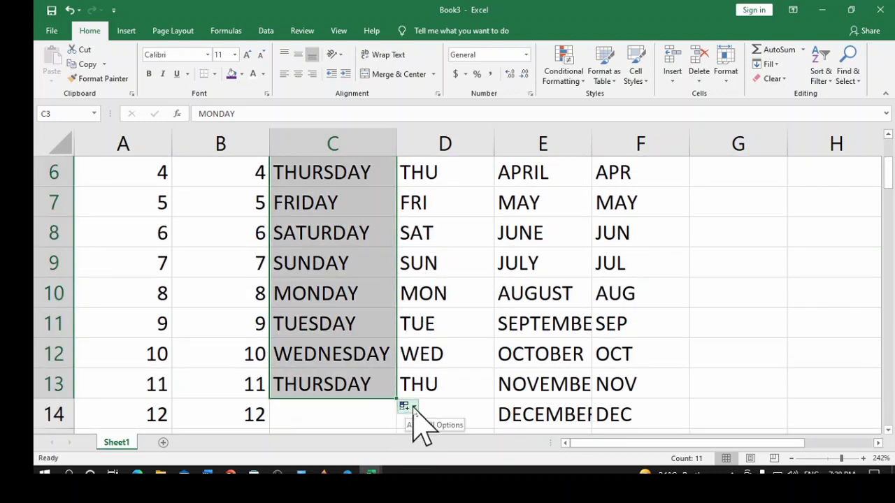
Change the autofill option for C3:C13 to Fill Weekdays and review the list without weekend days.
click(413, 408)
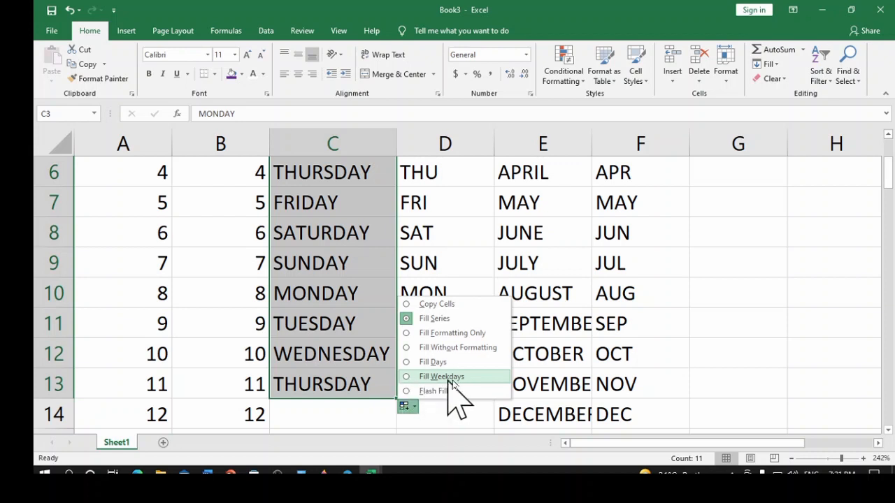
click(411, 378)
scroll(447, 377, up, 1)
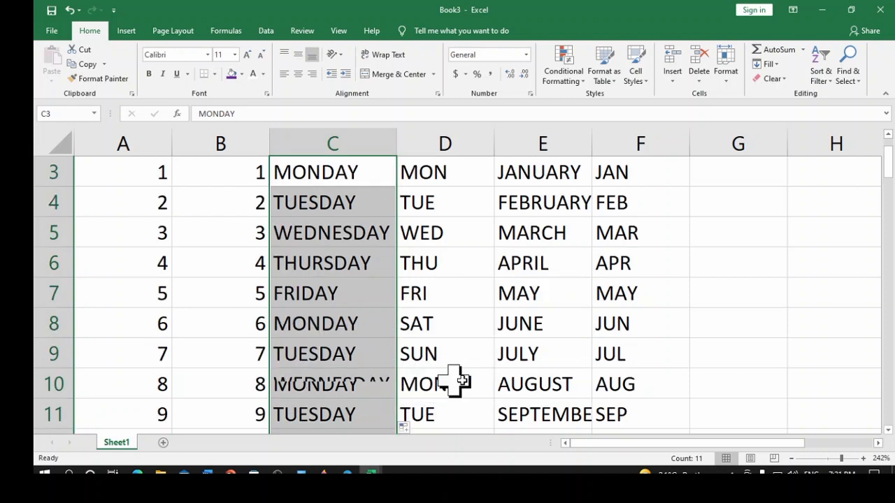
scroll(358, 273, up, 1)
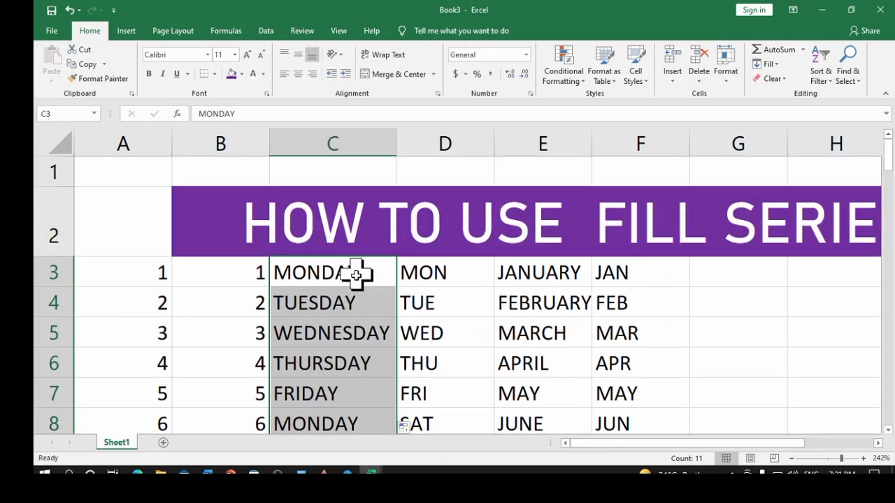
scroll(357, 274, down, 2)
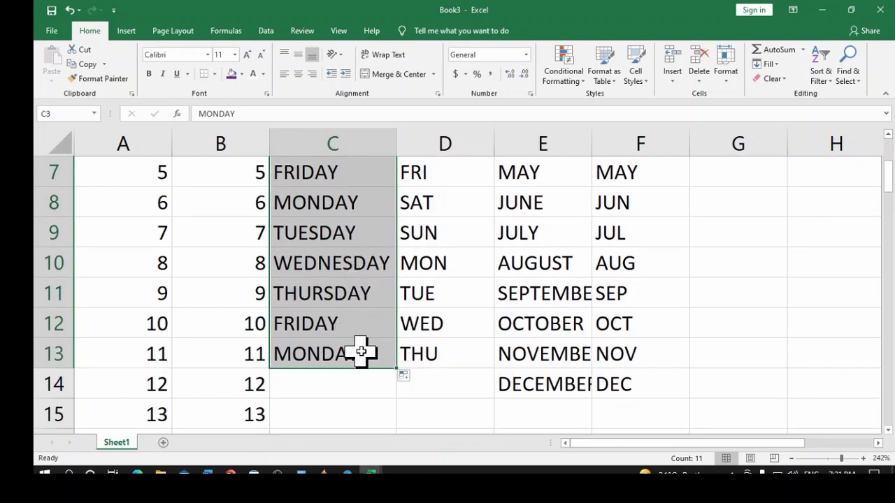
scroll(354, 287, up, 2)
scroll(356, 297, down, 2)
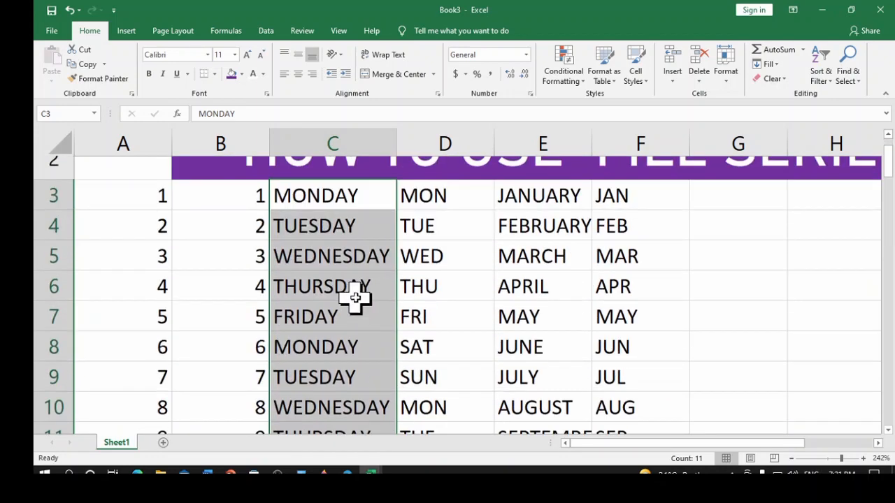
scroll(375, 320, down, 2)
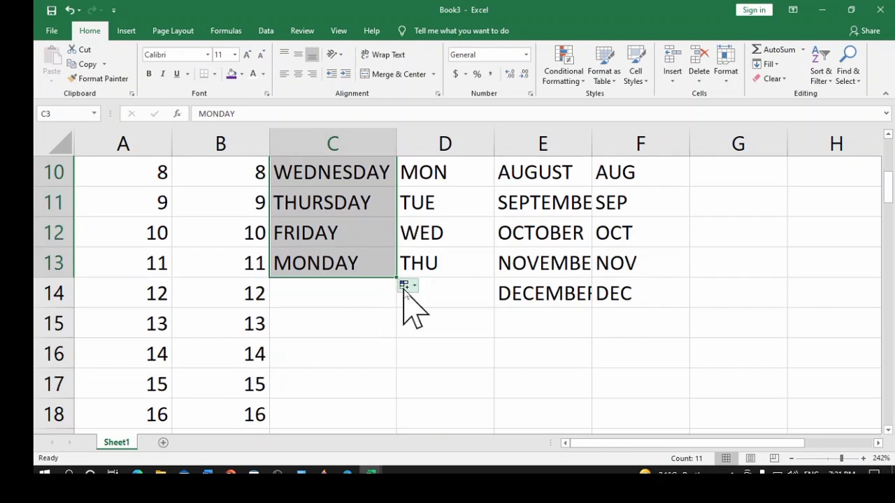
Switch the autofill option for C3:C13 to Fill Days.
click(414, 286)
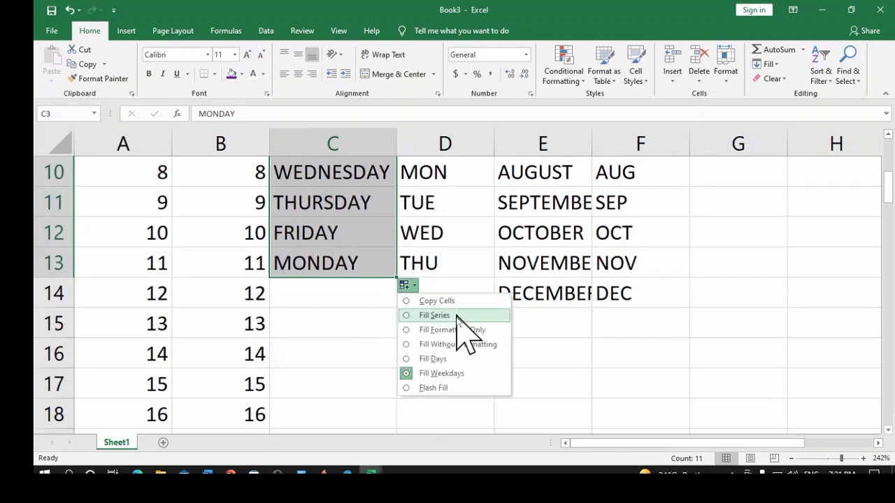
click(432, 359)
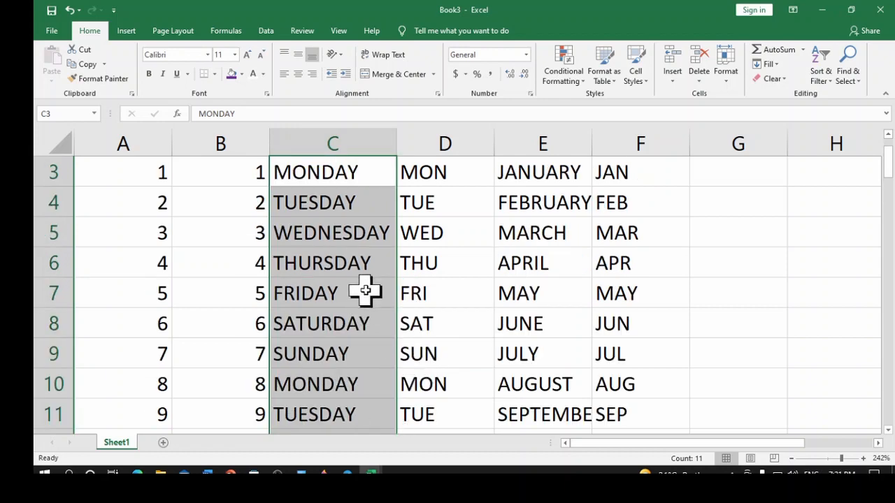
Examine the day names in C3:C13 to check the order of days, including the weekend.
scroll(365, 291, down, 3)
scroll(364, 290, up, 3)
scroll(365, 286, up, 1)
scroll(365, 287, down, 2)
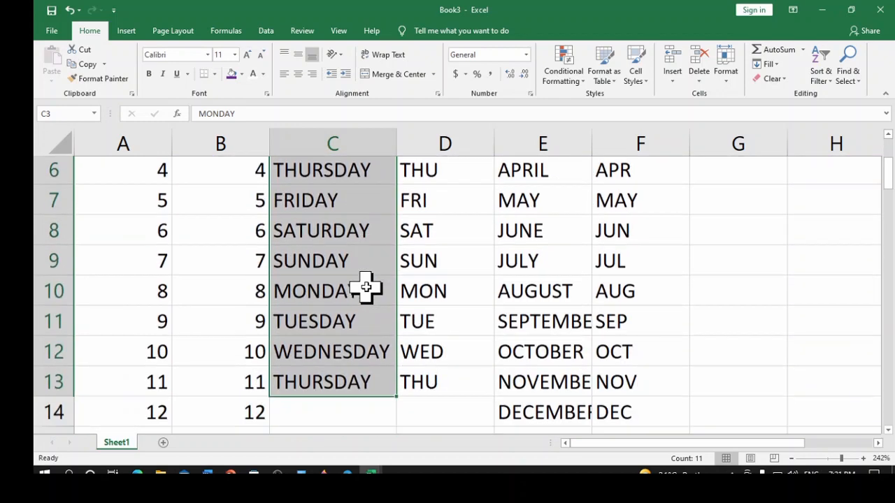
scroll(365, 286, down, 2)
scroll(366, 287, up, 3)
scroll(365, 287, down, 1)
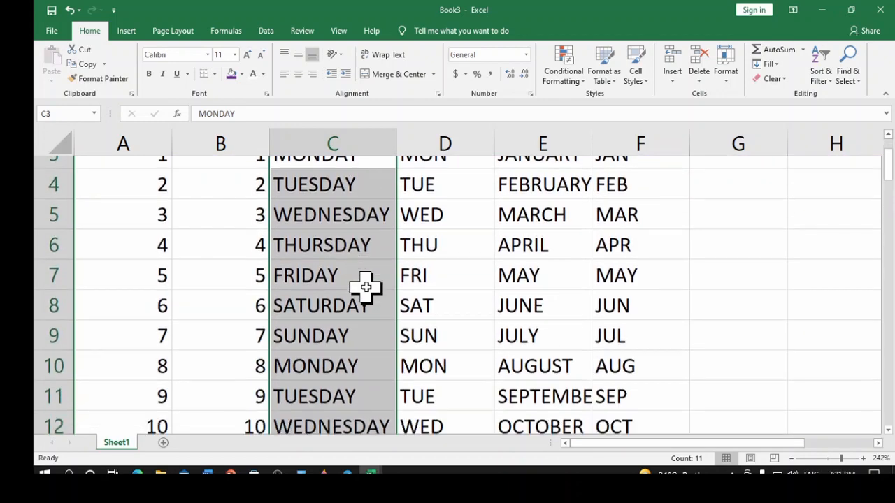
scroll(365, 287, down, 2)
scroll(366, 286, up, 3)
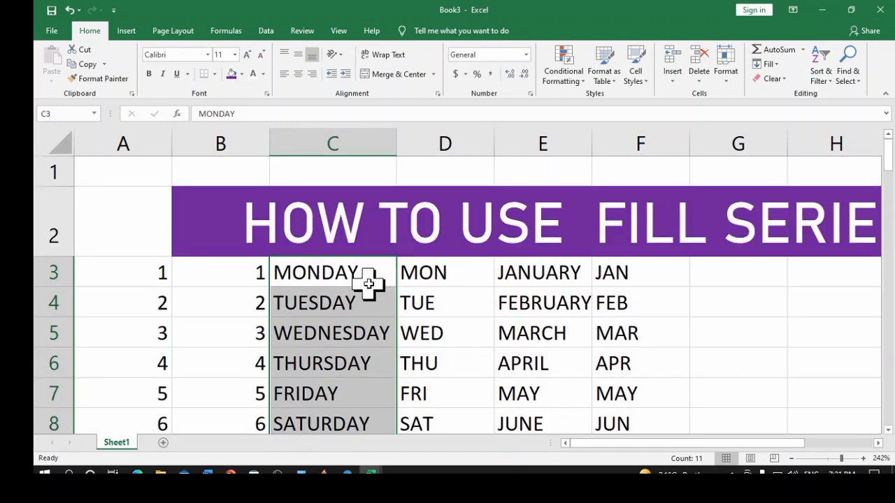
scroll(559, 318, down, 1)
scroll(591, 311, up, 1)
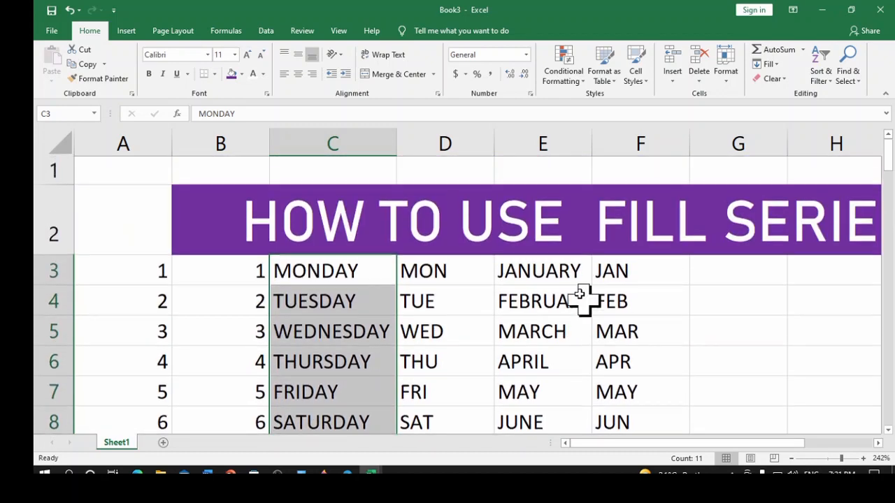
Highlight the month names in E3:E14, followed by the numbers in B3:B12, to point out the filled series.
drag(535, 269, 560, 395)
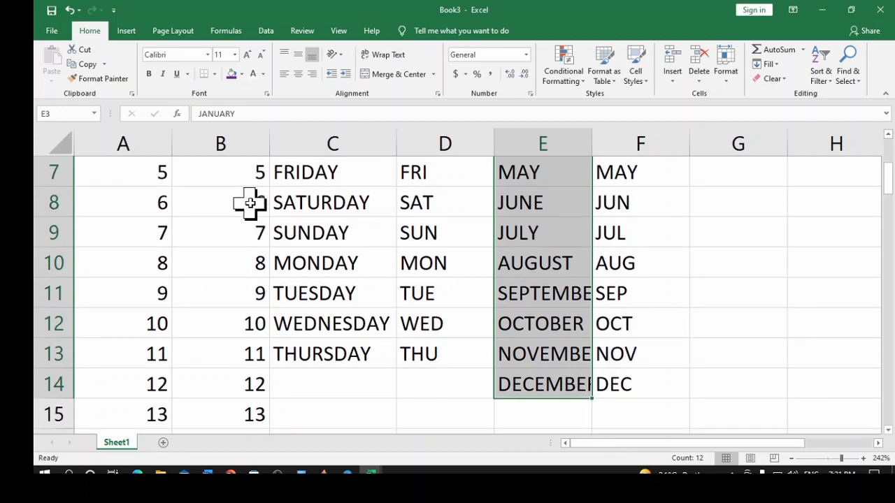
scroll(250, 203, up, 2)
drag(226, 268, 273, 411)
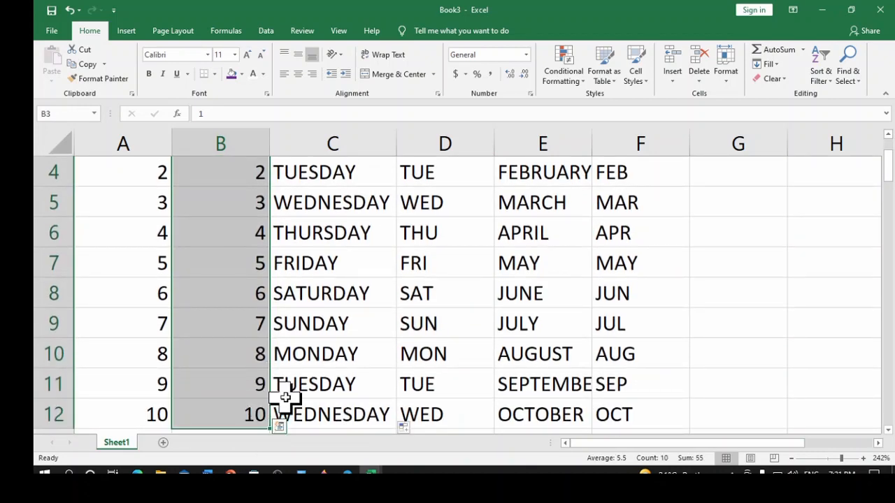
scroll(655, 239, up, 1)
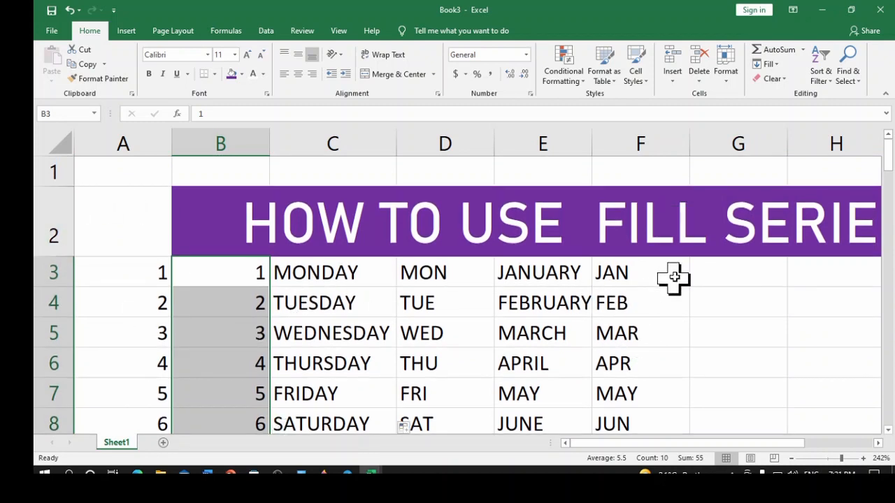
Enter 2 in cell G3 and 4 in cell G4 as the starting values of an even-number series.
click(726, 278)
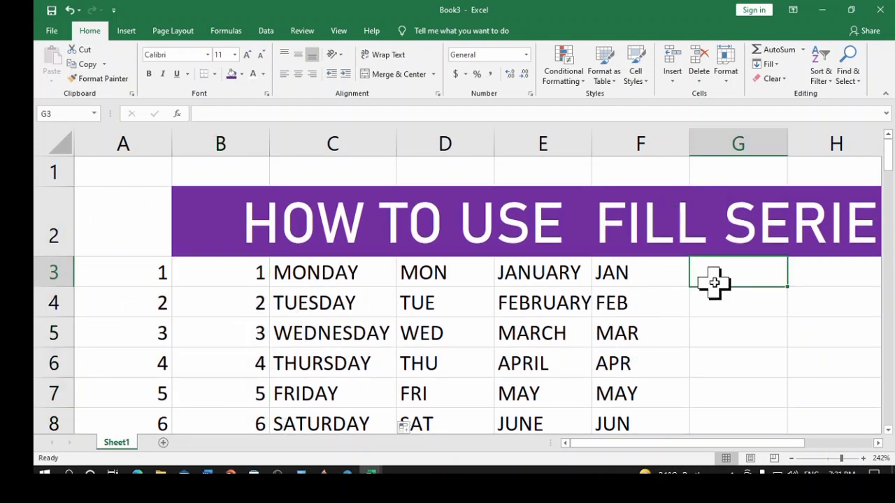
text(2)
key(Return)
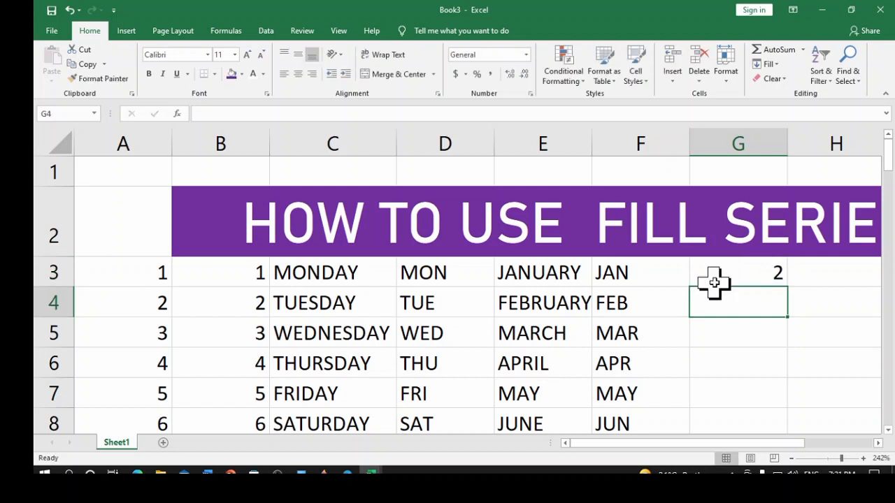
text(4)
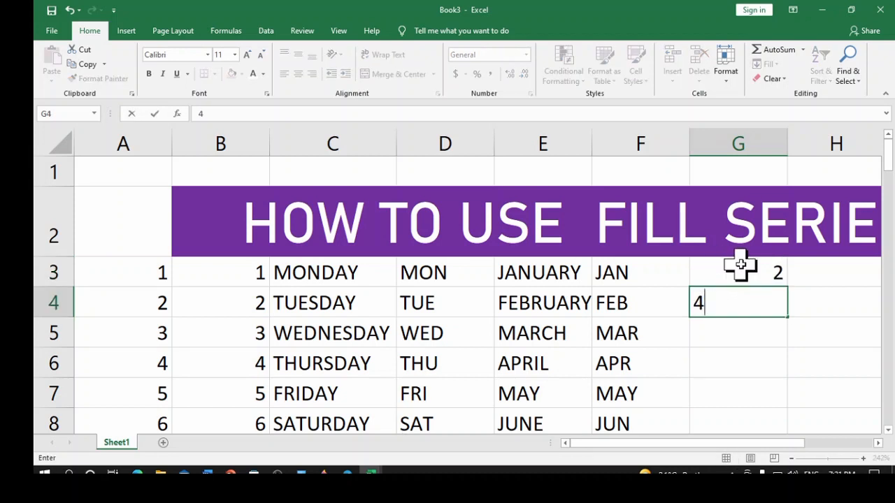
click(739, 264)
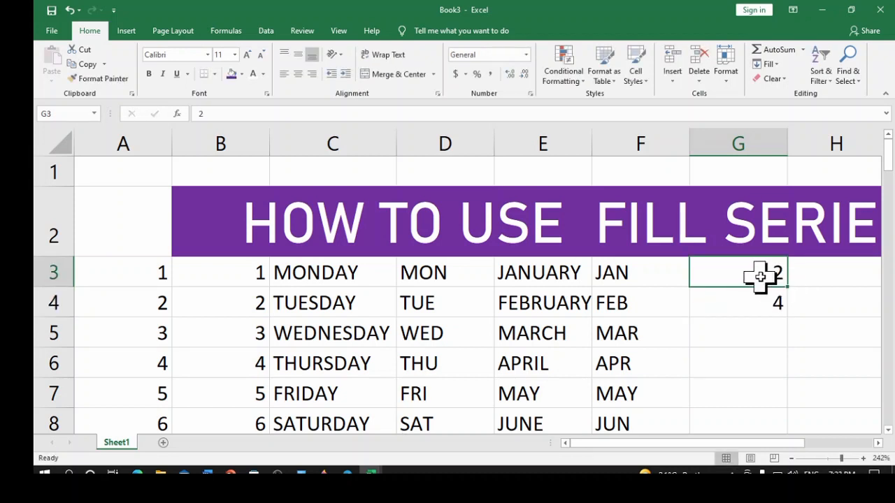
Extend the even-number series from G3:G4 down to cell G8 with AutoFill.
drag(753, 273, 763, 297)
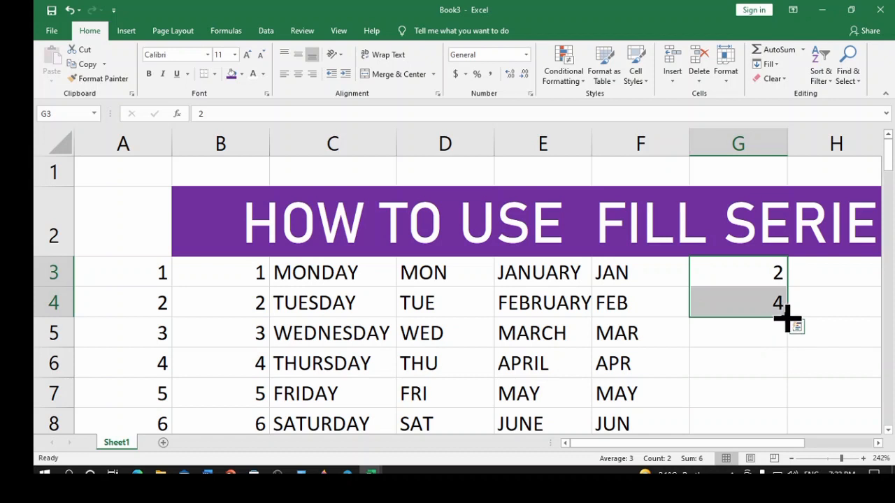
drag(788, 316, 791, 428)
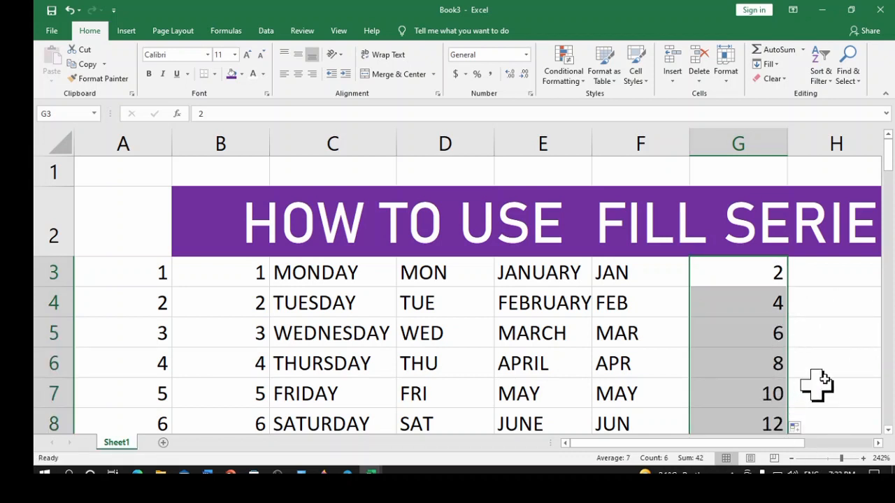
scroll(828, 292, down, 3)
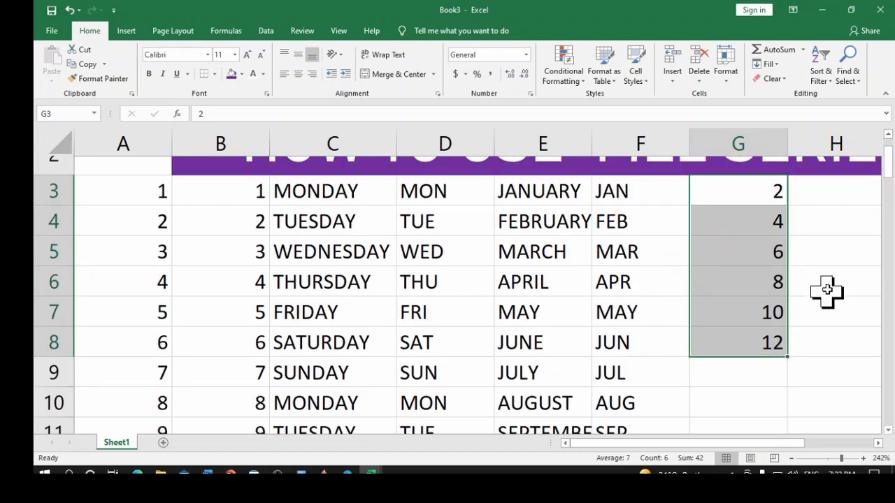
scroll(825, 280, up, 3)
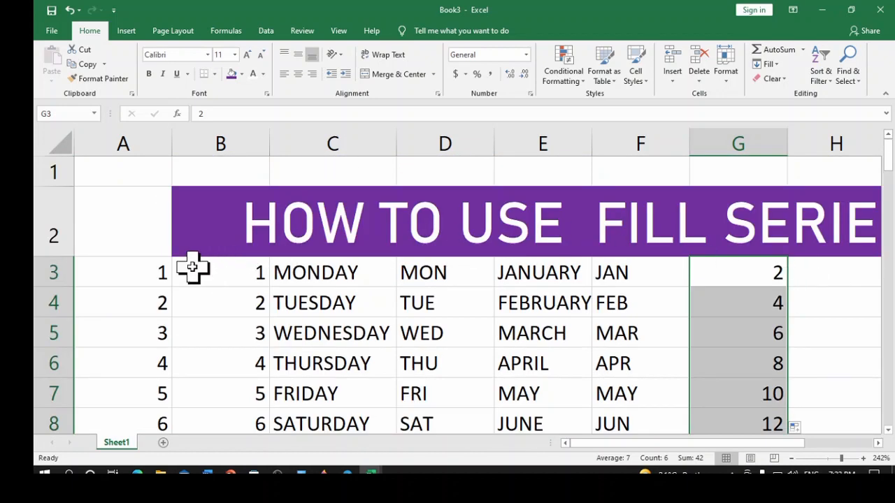
Clear the contents of the range B3:G13.
drag(181, 275, 732, 411)
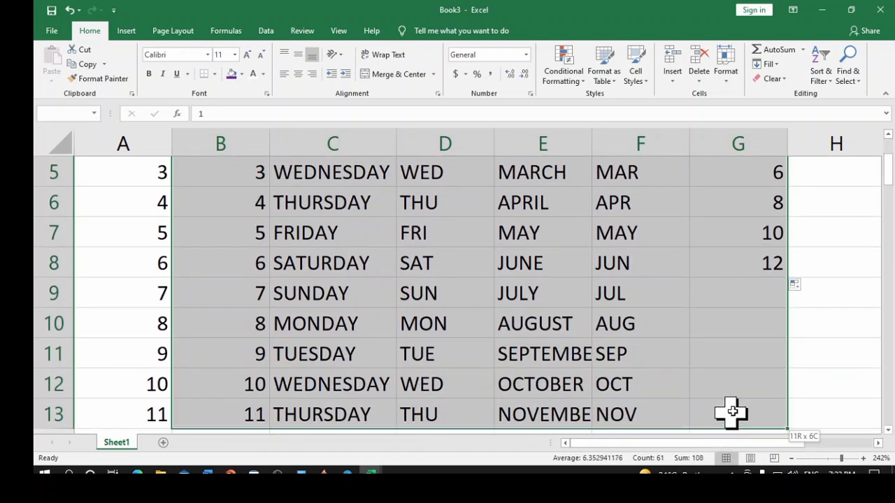
key(Delete)
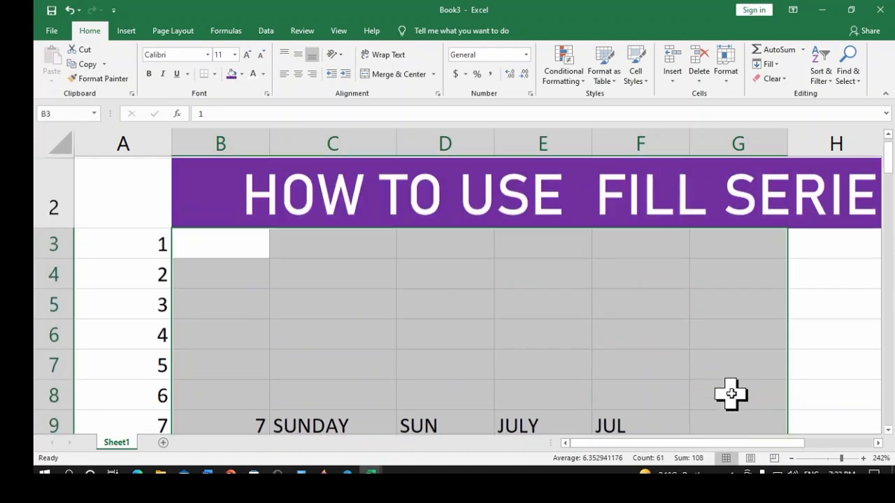
click(289, 290)
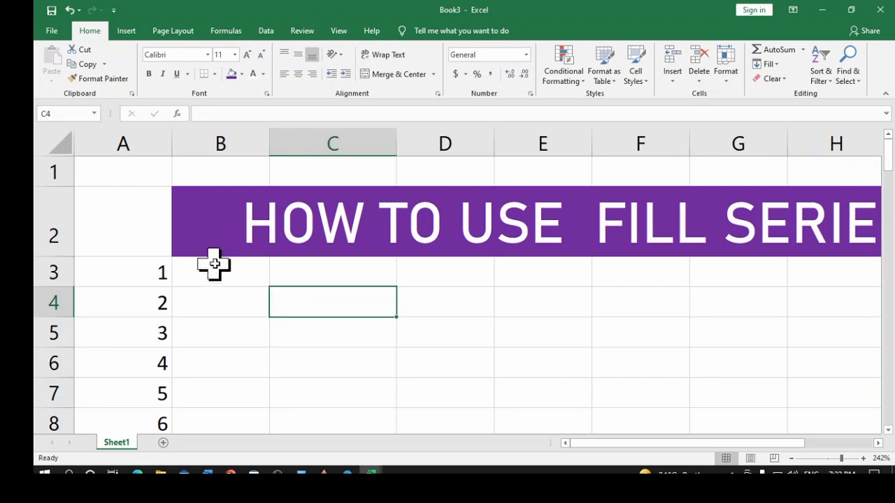
Enter 1 in cell B3 as the starting value of a new number series.
click(219, 272)
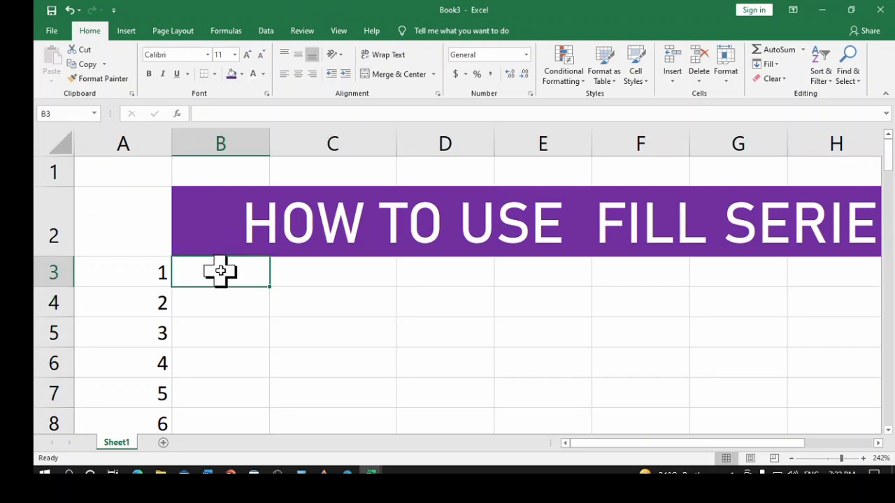
text(1)
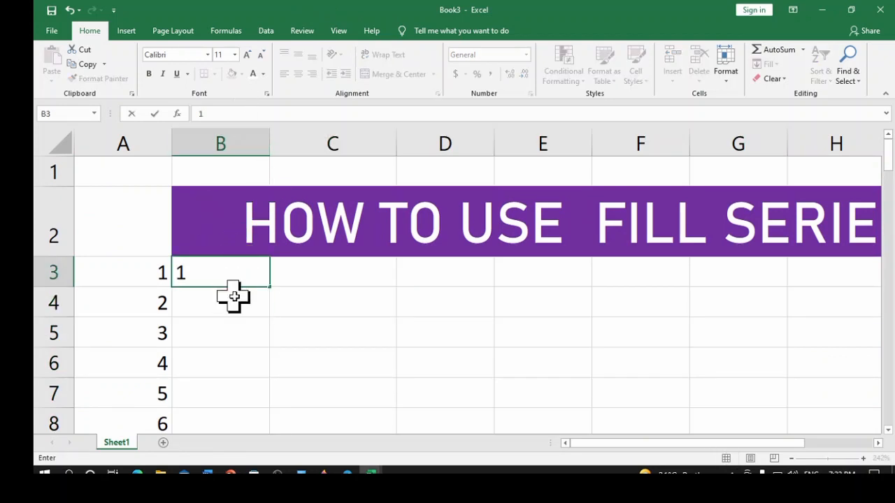
click(230, 278)
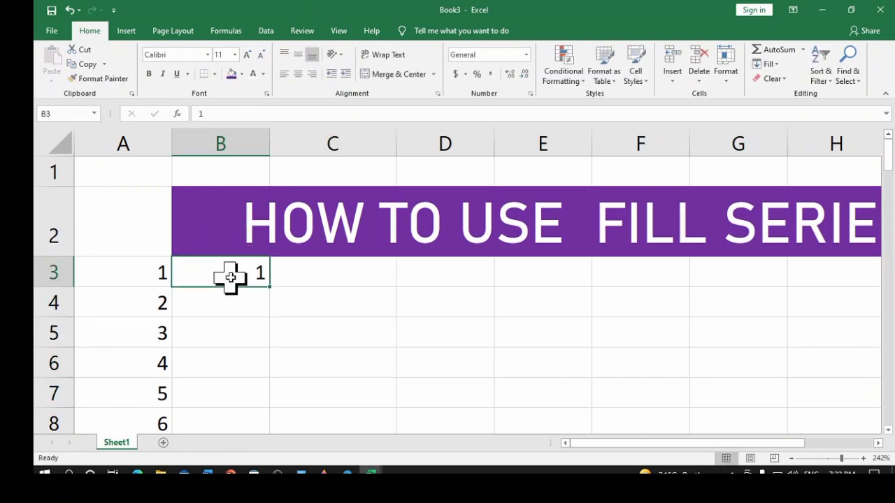
Fill a linear series down column B from B3 using Fill Series with step value 1 and stop value 1000.
click(769, 64)
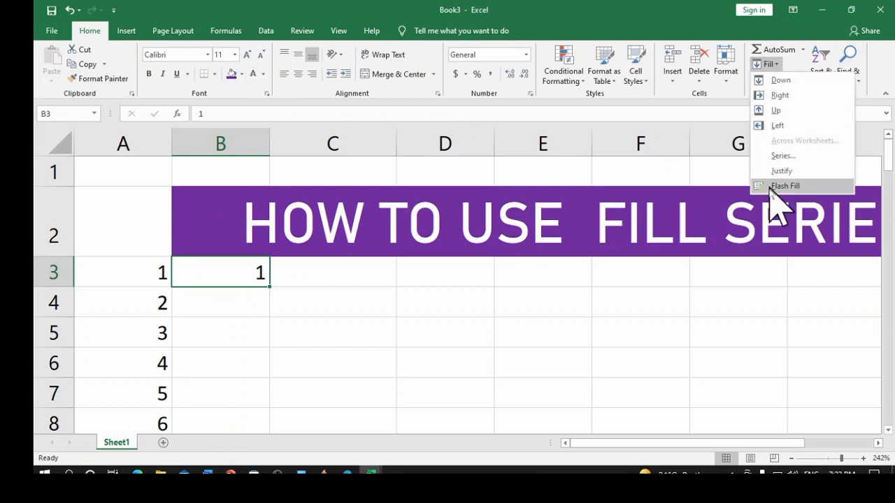
click(779, 156)
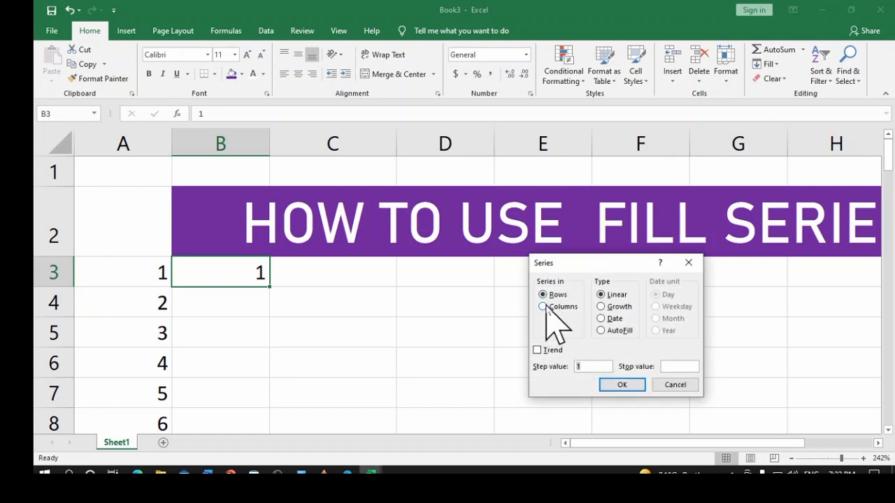
click(545, 307)
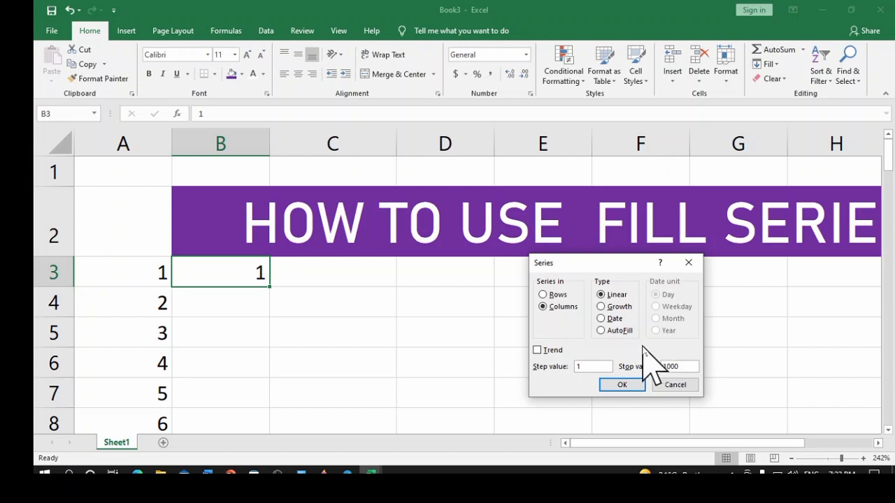
click(622, 385)
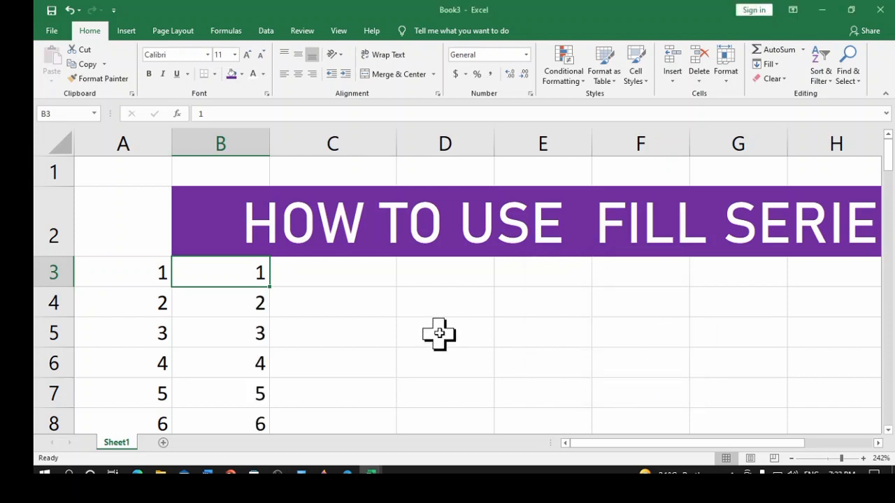
scroll(439, 334, down, 20)
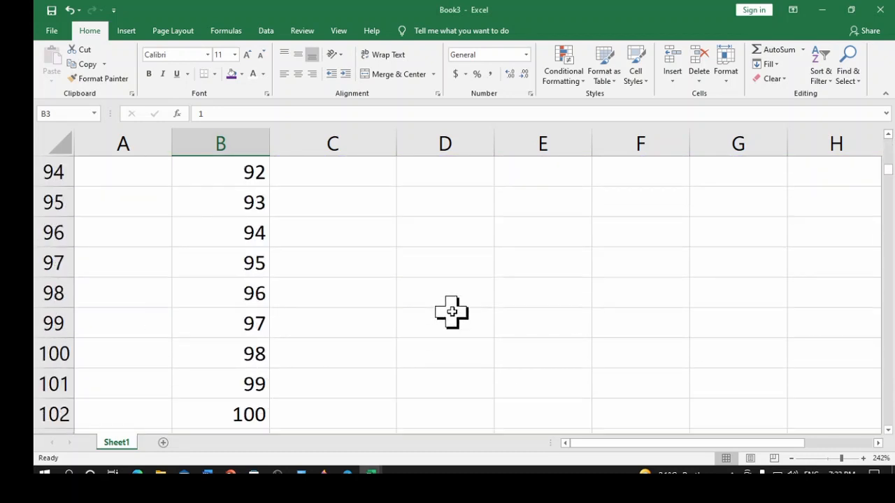
scroll(451, 311, down, 6)
scroll(455, 307, up, 20)
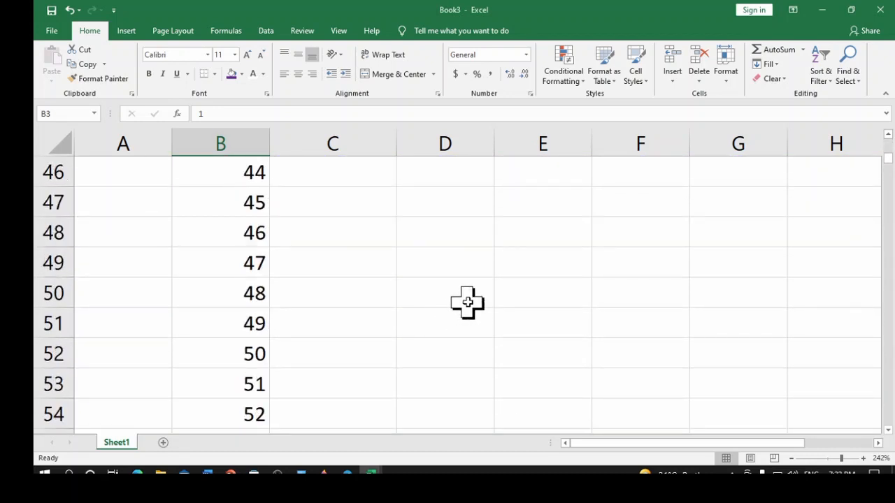
scroll(468, 302, up, 15)
Enter 2 in cell C3 as the starting value of an even-number series.
click(352, 281)
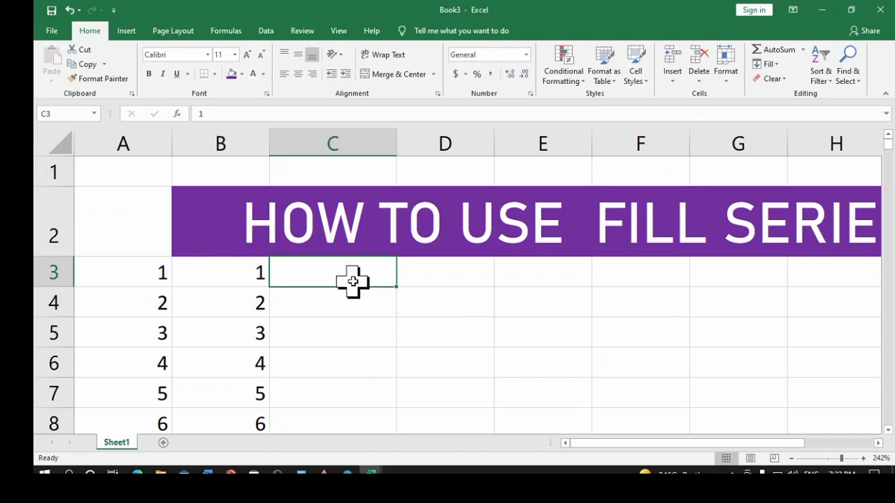
text(2)
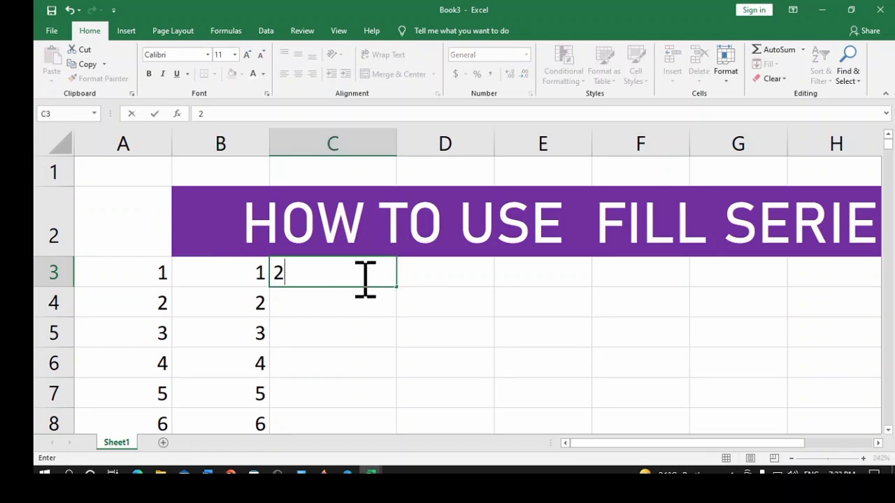
click(382, 323)
click(364, 278)
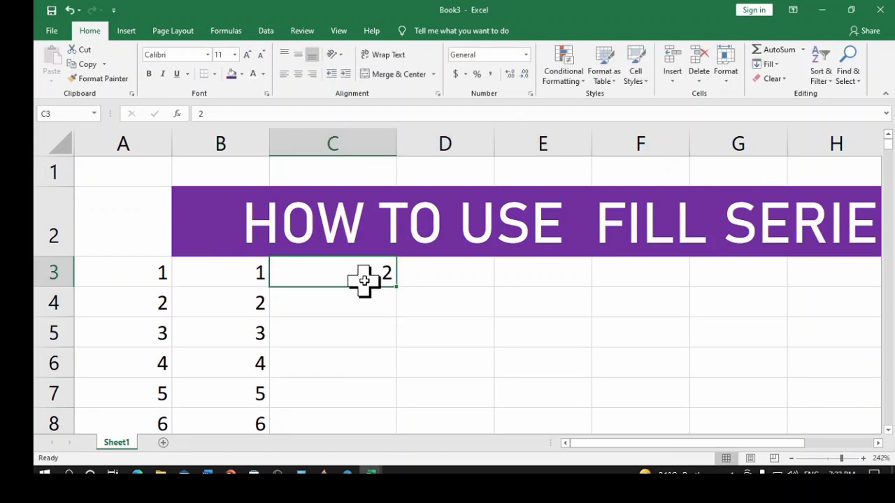
Fill a linear series down column C from C3 using Fill Series with step value 2 and stop value 20.
click(769, 64)
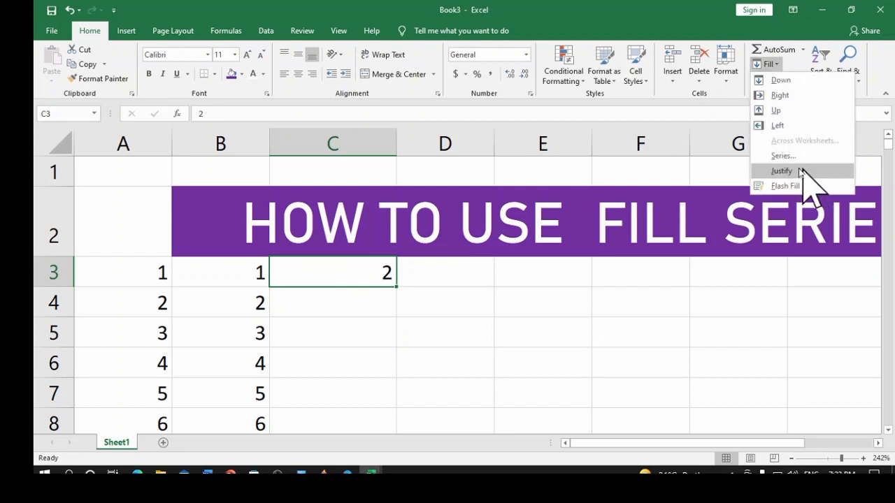
click(782, 150)
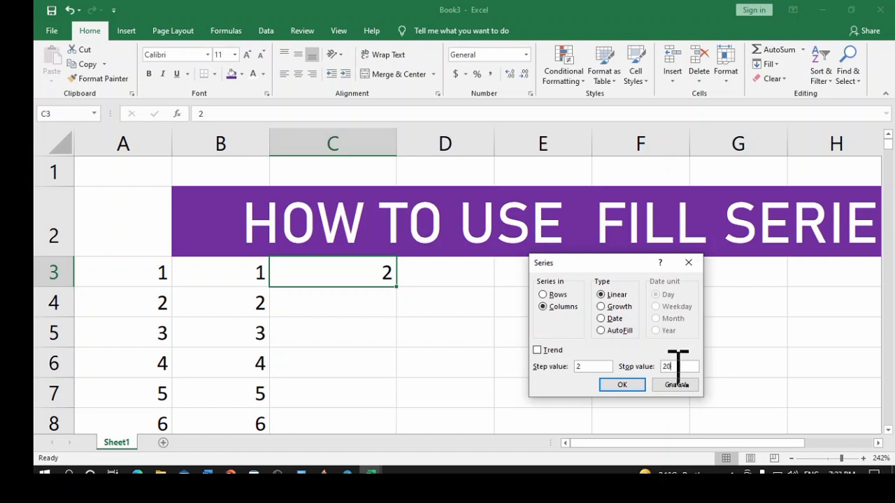
click(629, 384)
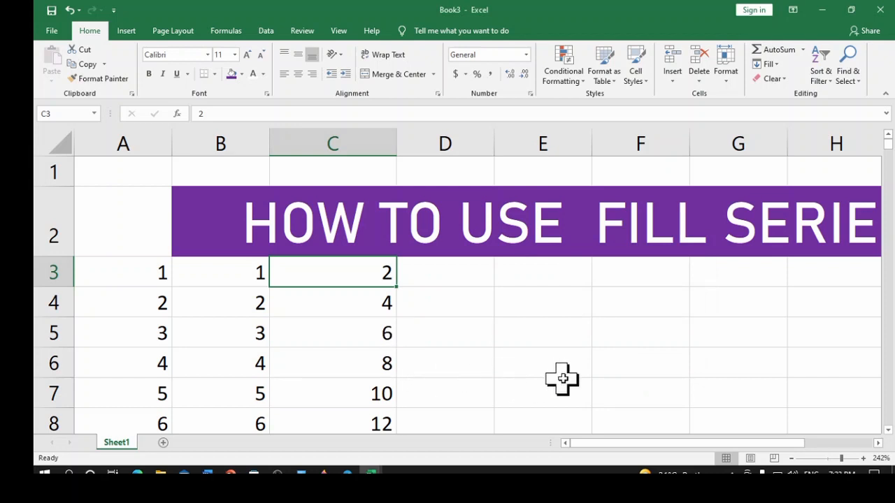
scroll(517, 346, down, 4)
scroll(504, 326, up, 2)
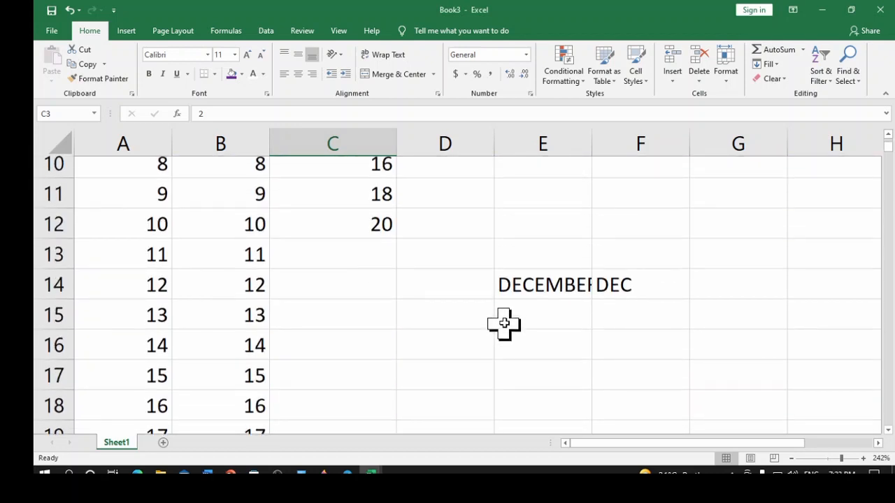
scroll(426, 318, up, 2)
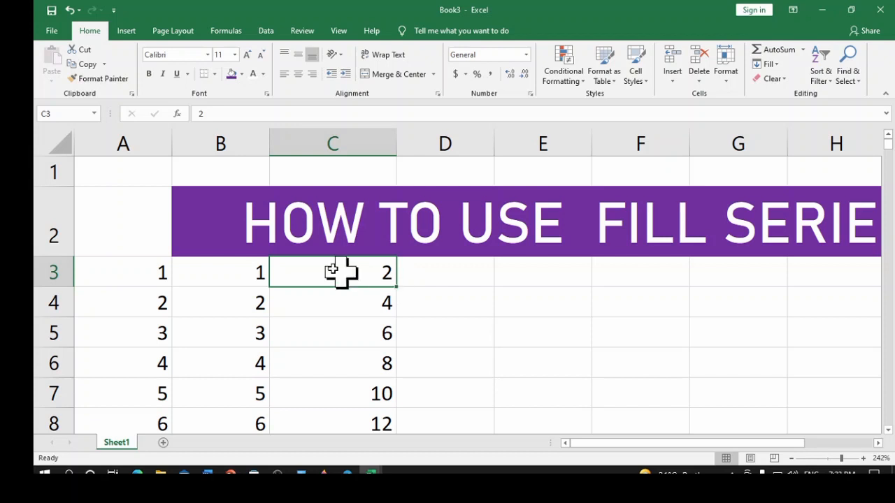
Extend the numbers in B3:C3 across row 3 to cell H3 with AutoFill.
drag(255, 273, 320, 277)
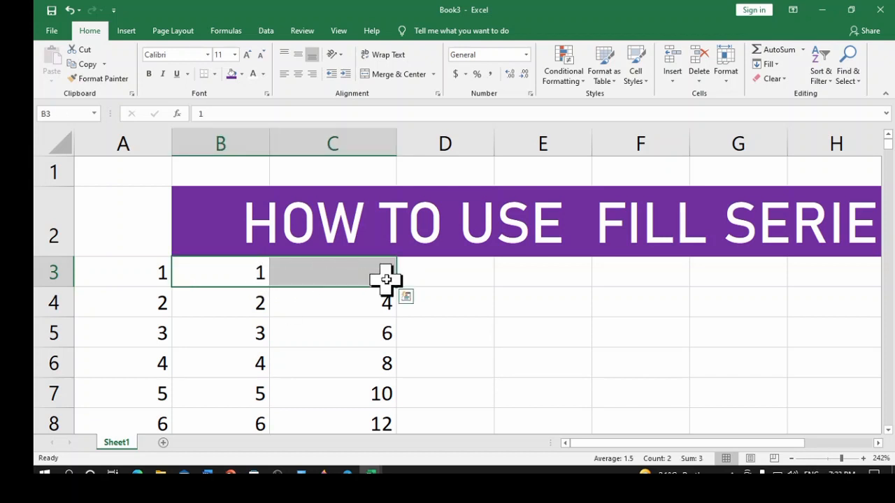
drag(400, 286, 867, 273)
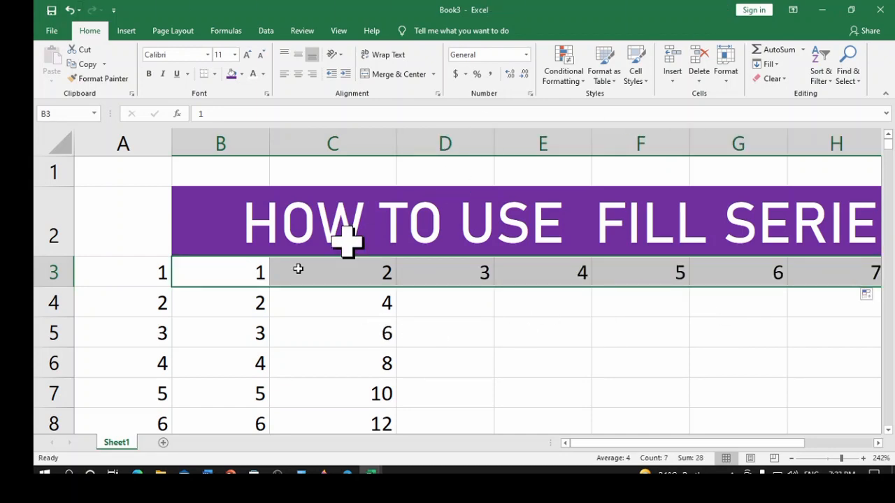
scroll(403, 264, down, 2)
scroll(408, 260, up, 2)
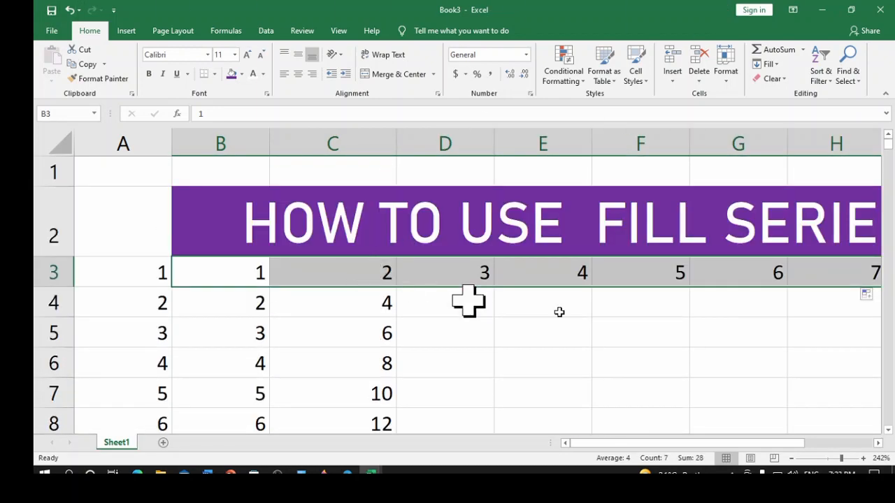
scroll(741, 319, down, 1)
scroll(739, 311, up, 1)
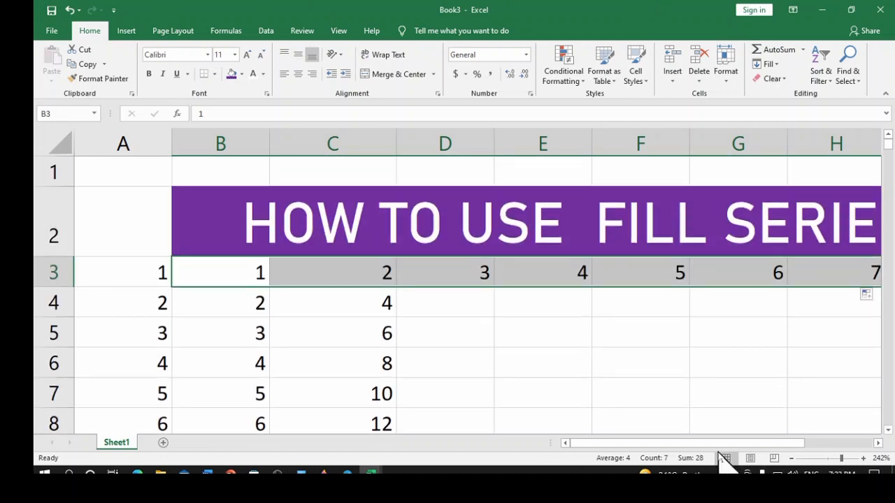
drag(726, 444, 760, 445)
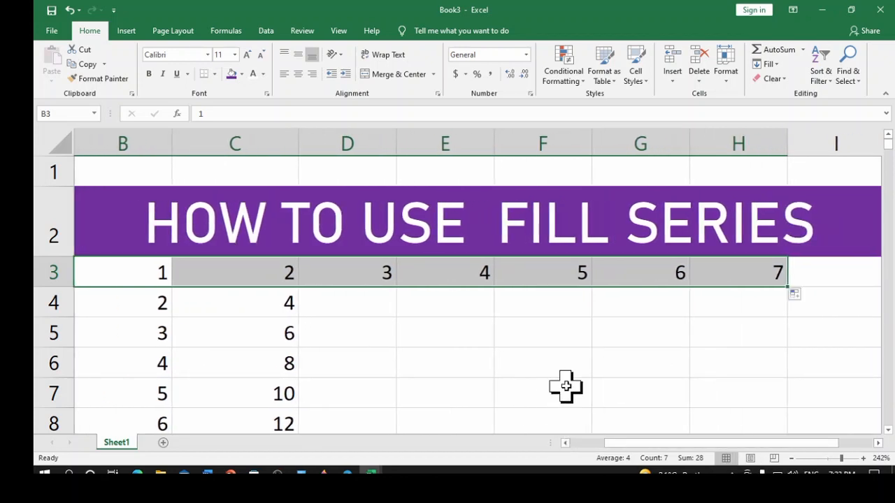